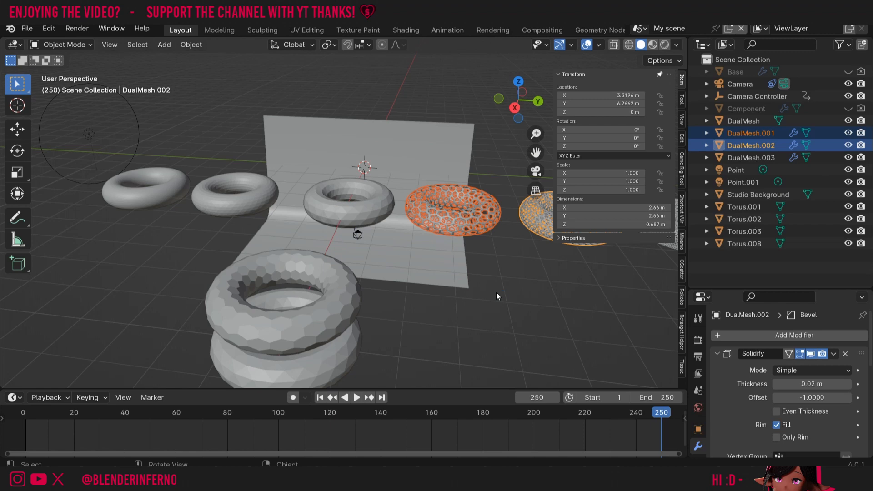
- Select the five plain tori, deselecting the hex-patterned ones
{"action": "left_click", "coordinate": [436, 356]}
{"action": "left_click", "coordinate": [332, 365]}
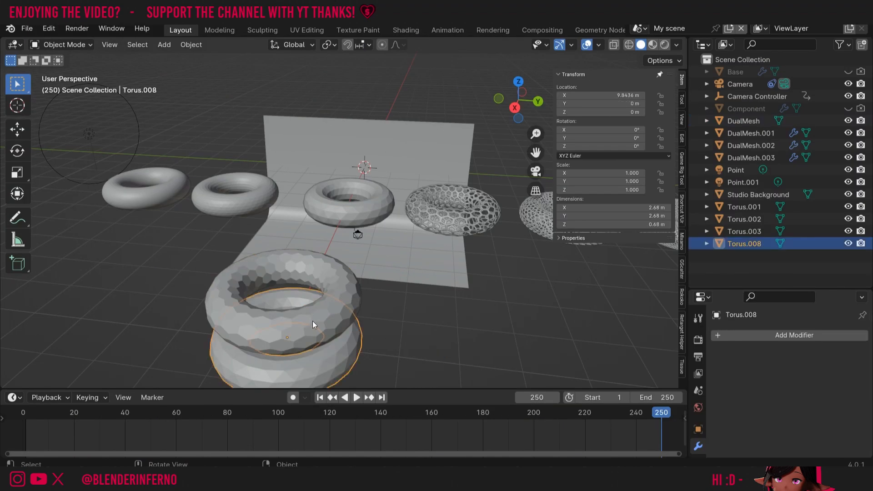
{"action": "left_click", "coordinate": [292, 324], "text": "shift"}
{"action": "left_click", "coordinate": [343, 209], "text": "shift"}
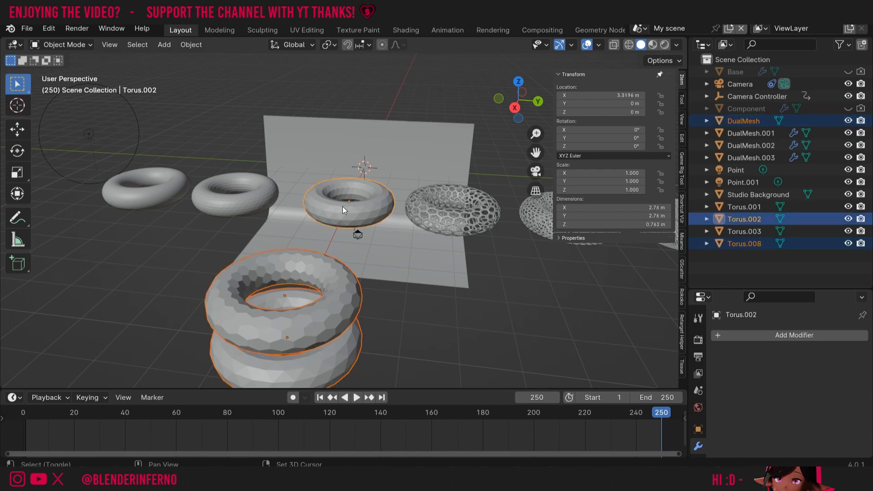
{"action": "left_click", "coordinate": [221, 195], "text": "shift"}
{"action": "left_click", "coordinate": [169, 195], "text": "shift"}
{"action": "key", "text": "n"}
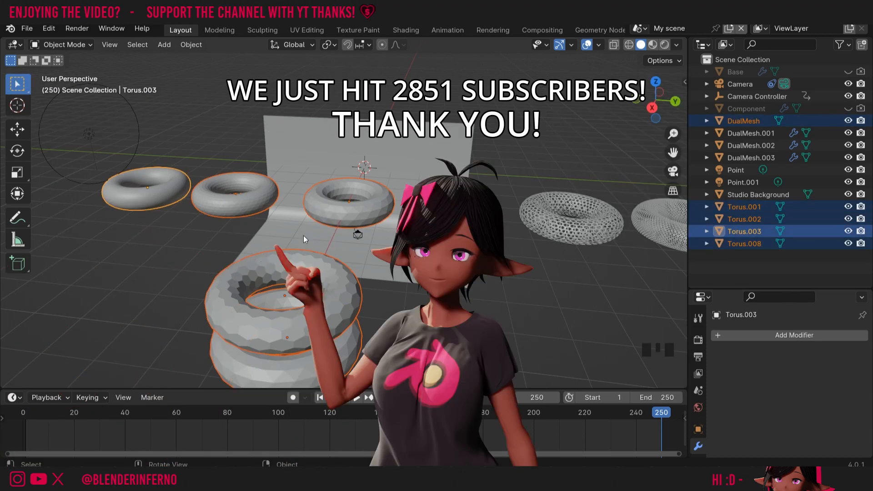
- Move the plain tori into a new 'Spares' collection and exclude it from the view layer
{"action": "key", "text": "m"}
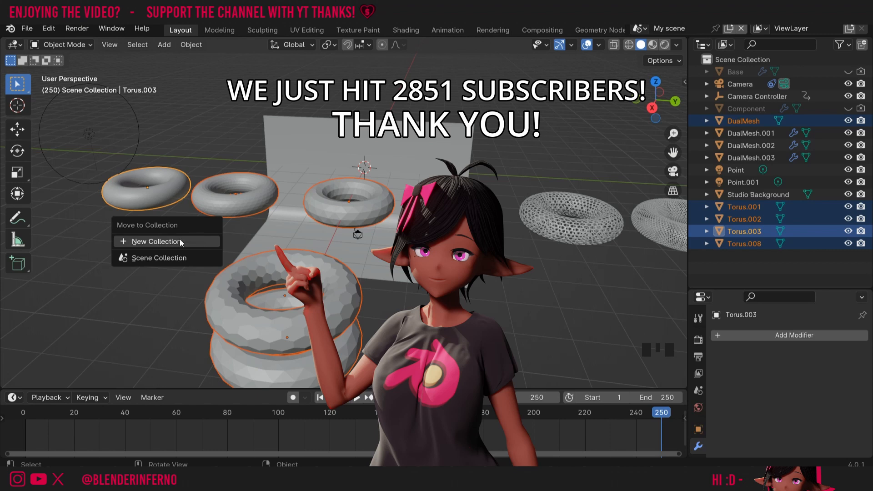
{"action": "left_click", "coordinate": [147, 241]}
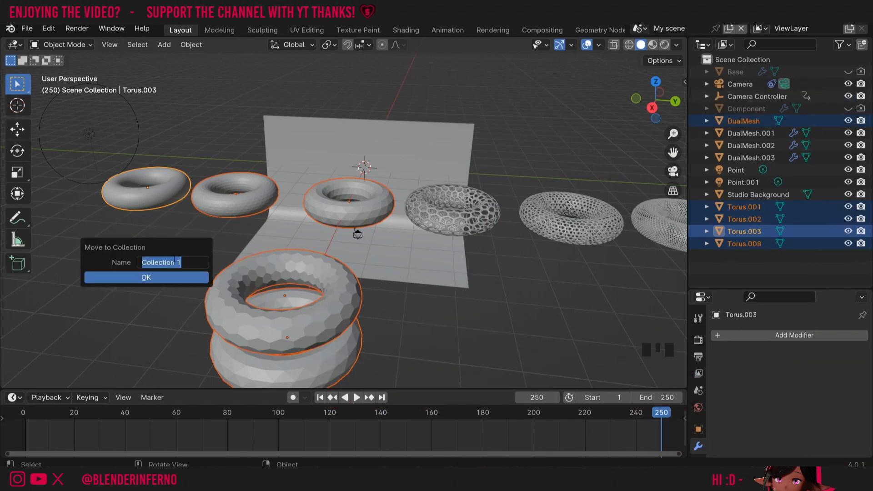
{"action": "type", "text": "Spares"}
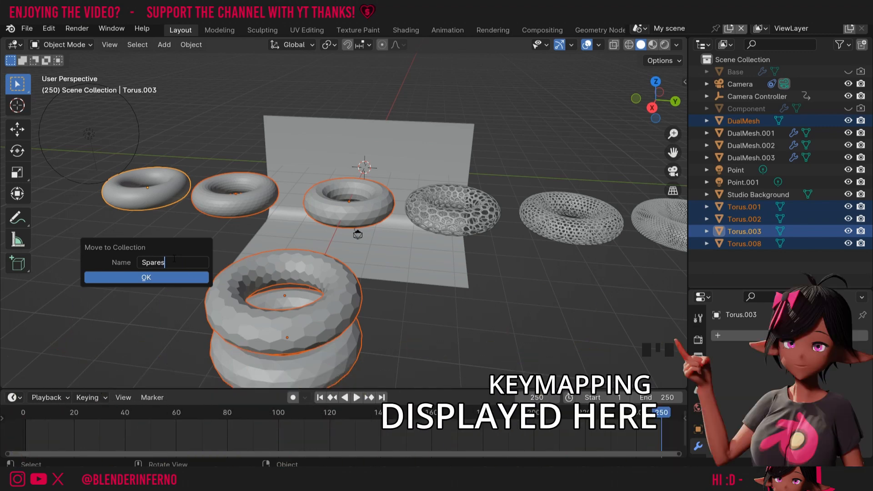
{"action": "left_click", "coordinate": [145, 277]}
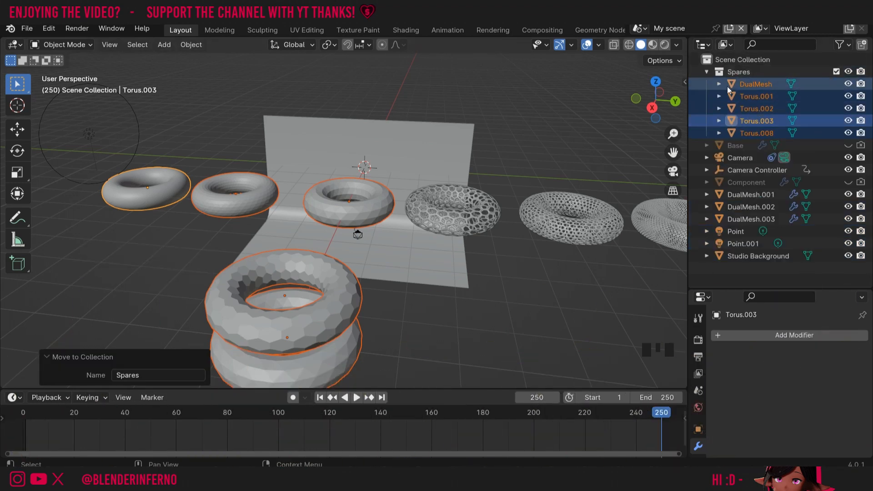
{"action": "left_click", "coordinate": [836, 73]}
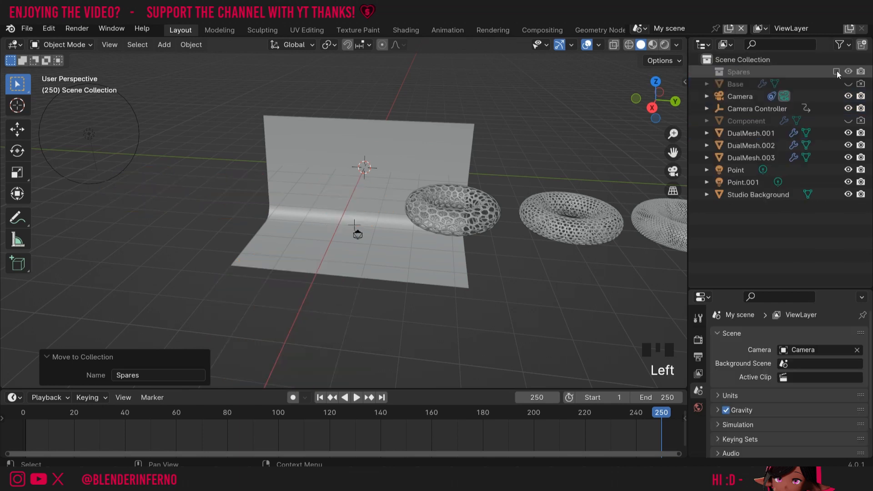
{"action": "left_click", "coordinate": [468, 219]}
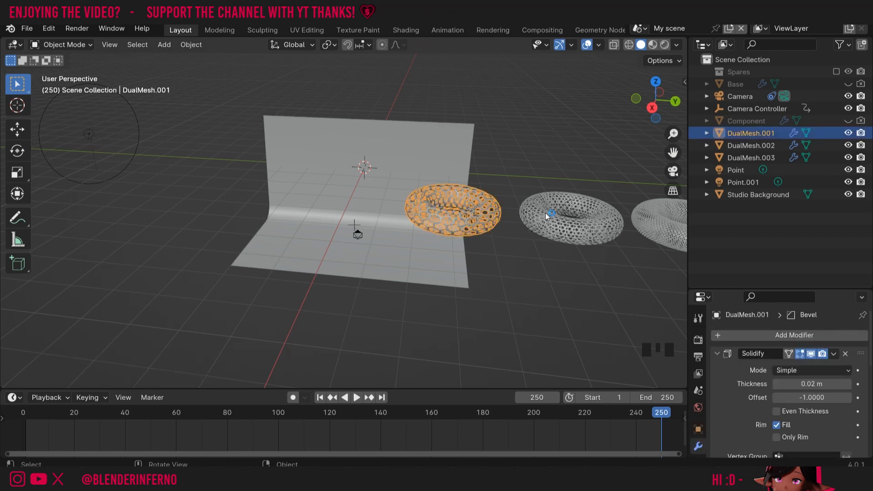
- Shrink DualMesh.001 to about a third and slide it along Y over the backdrop
{"action": "key", "text": "s"}
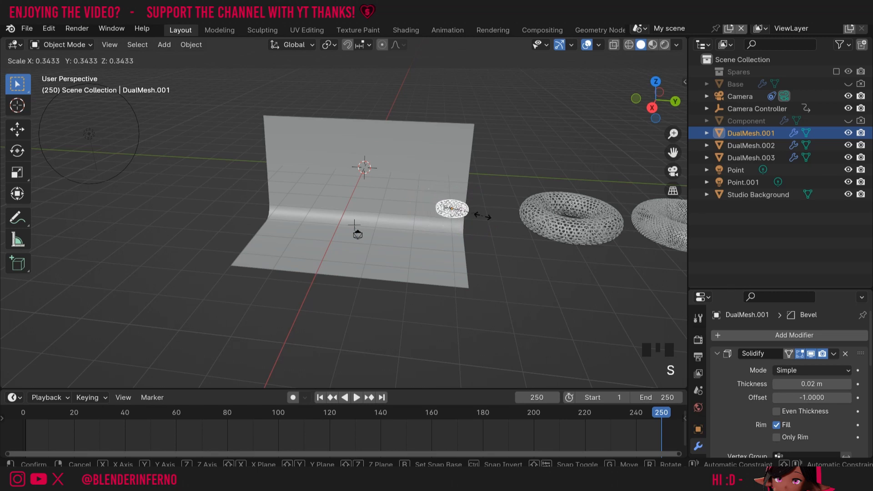
{"action": "left_click", "coordinate": [483, 218]}
{"action": "key", "text": "g"}
{"action": "key", "text": "y"}
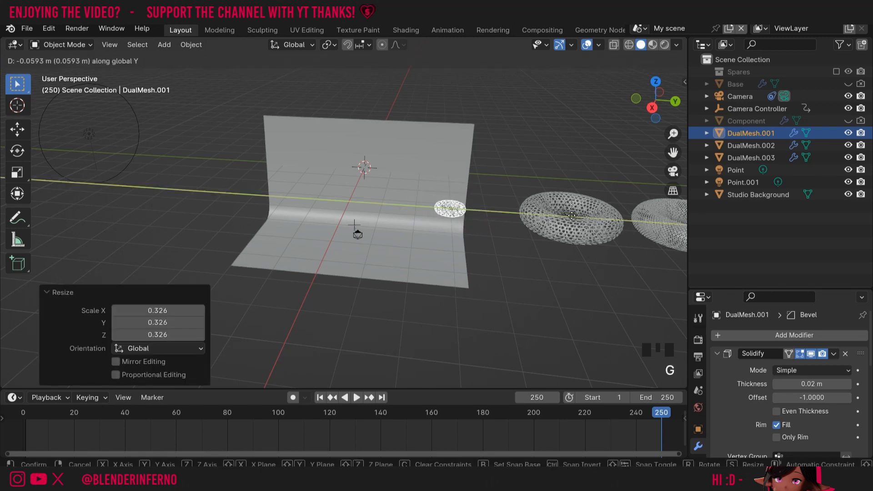
{"action": "left_click", "coordinate": [461, 202]}
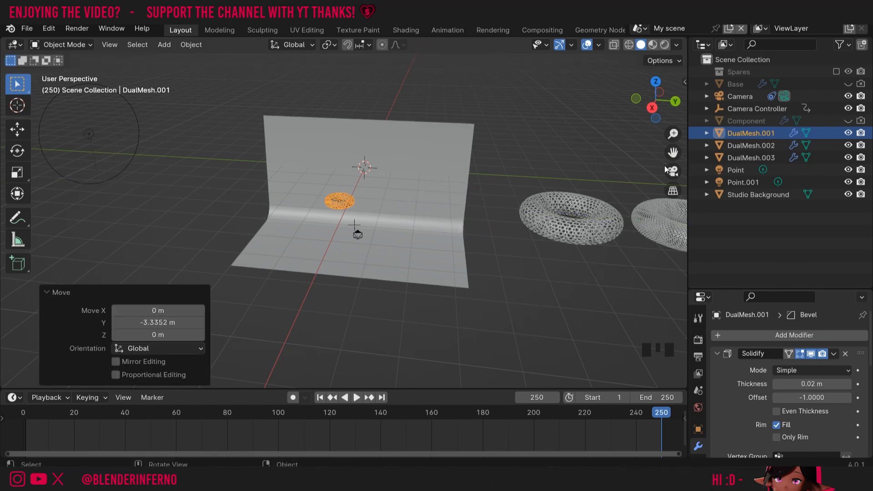
- In camera view, lower the torus along Z into frame and slide it along X
{"action": "left_click", "coordinate": [673, 171]}
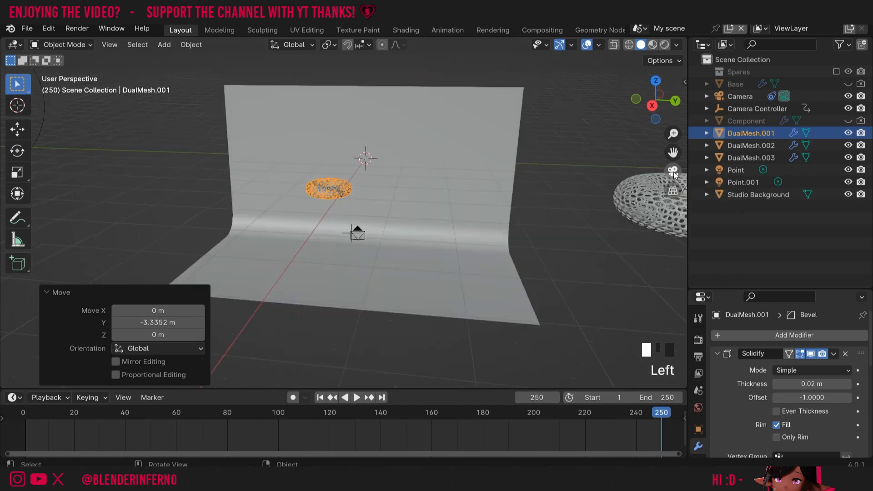
{"action": "key", "text": "g"}
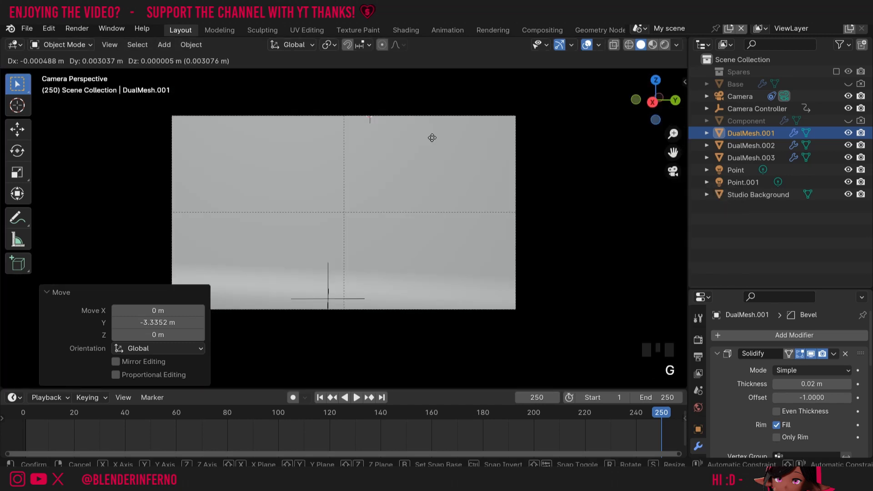
{"action": "key", "text": "z"}
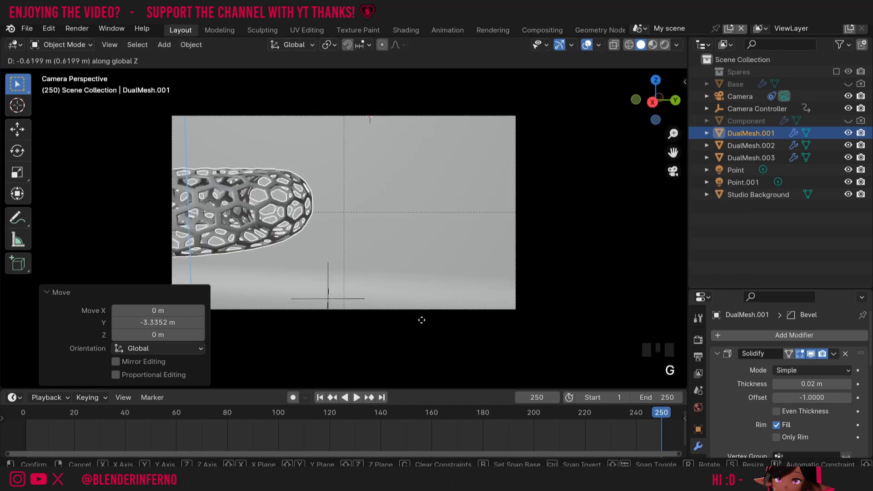
{"action": "left_click", "coordinate": [420, 319]}
{"action": "key", "text": "KP_0"}
{"action": "key", "text": "g"}
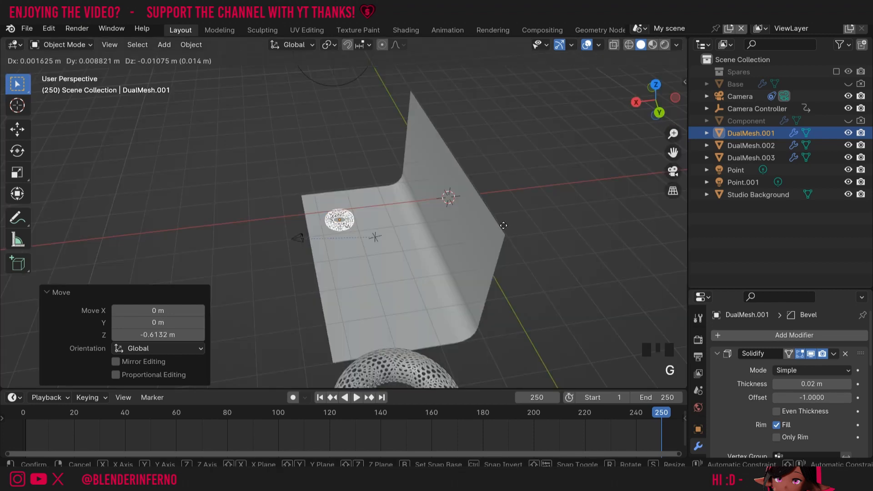
{"action": "key", "text": "x"}
{"action": "left_click", "coordinate": [537, 233]}
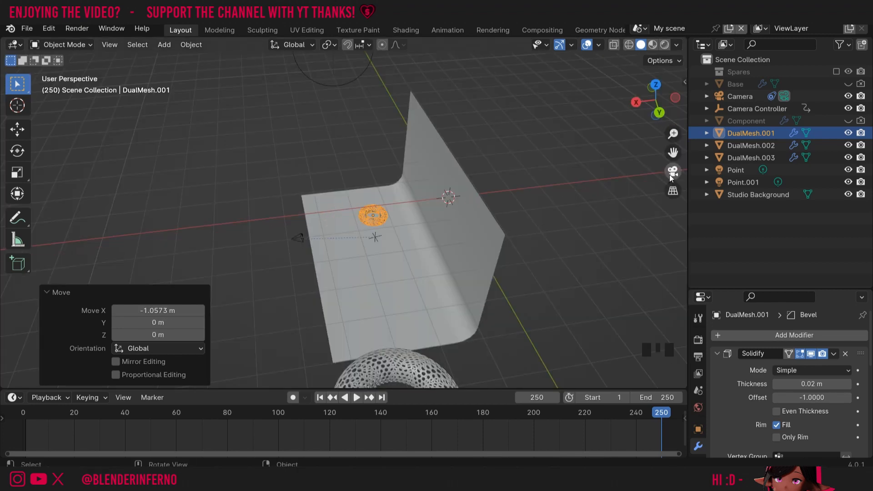
{"action": "left_click", "coordinate": [670, 174]}
- Tilt the torus 66.1° about Y and -33.2° about Z, then adjust it along Y
{"action": "key", "text": "r"}
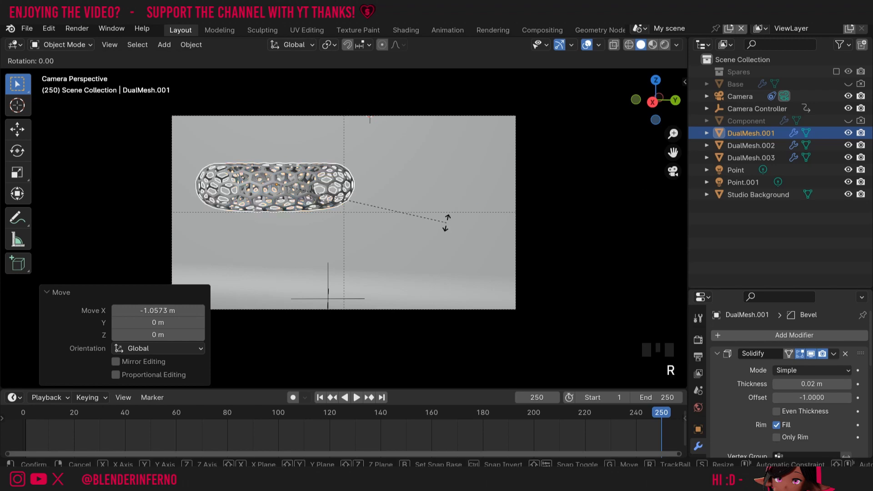
{"action": "key", "text": "x"}
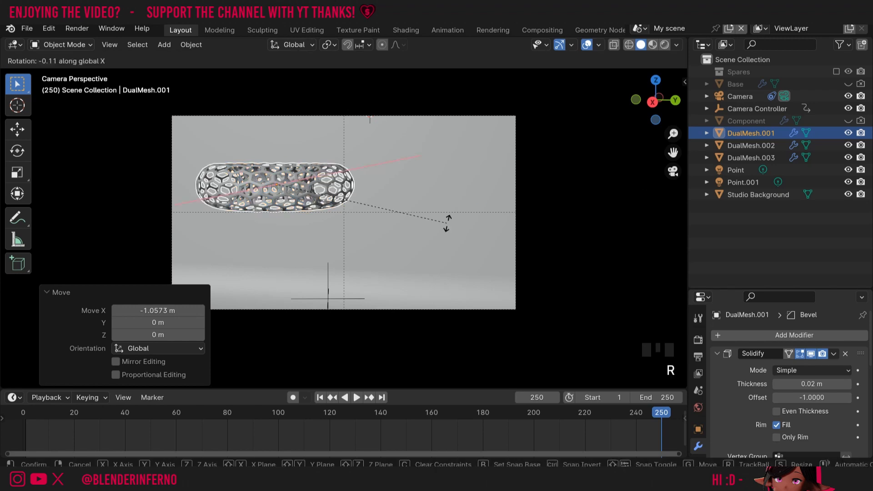
{"action": "key", "text": "y"}
{"action": "left_click", "coordinate": [405, 219]}
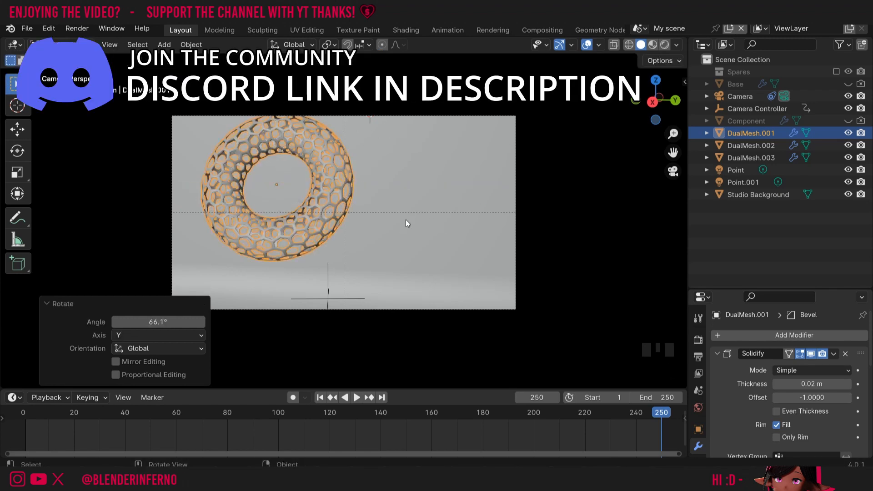
{"action": "key", "text": "r"}
{"action": "key", "text": "z"}
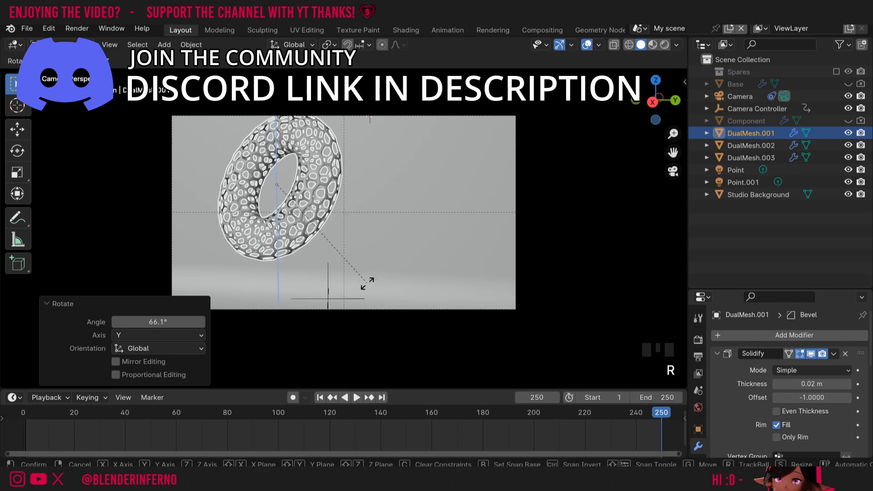
{"action": "left_click", "coordinate": [367, 283]}
{"action": "key", "text": "g"}
{"action": "key", "text": "z"}
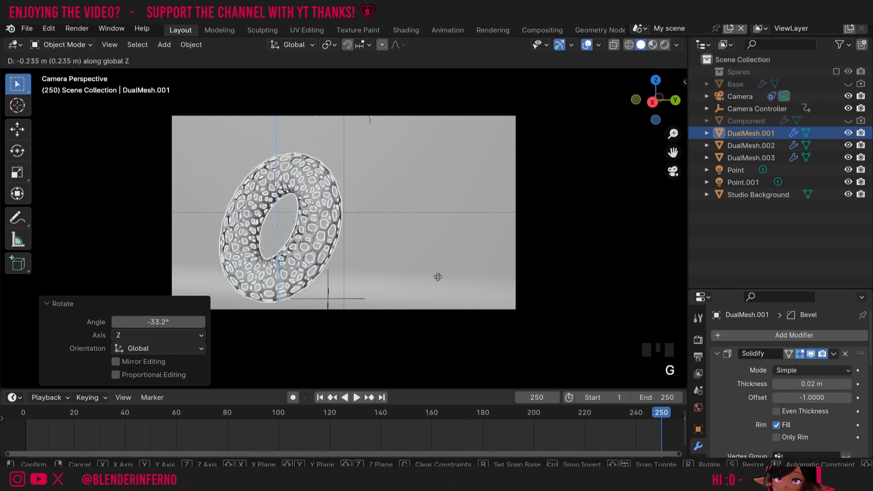
{"action": "key", "text": "y"}
{"action": "left_click", "coordinate": [356, 178]}
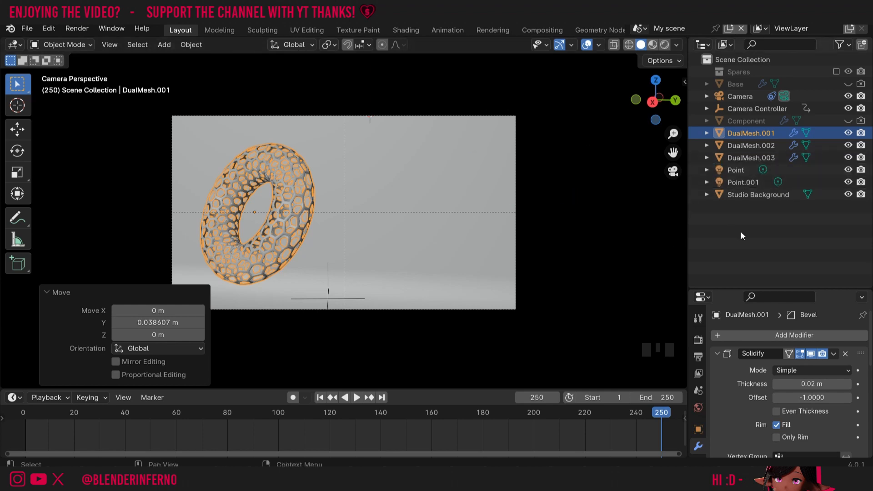
{"action": "left_click", "coordinate": [679, 173]}
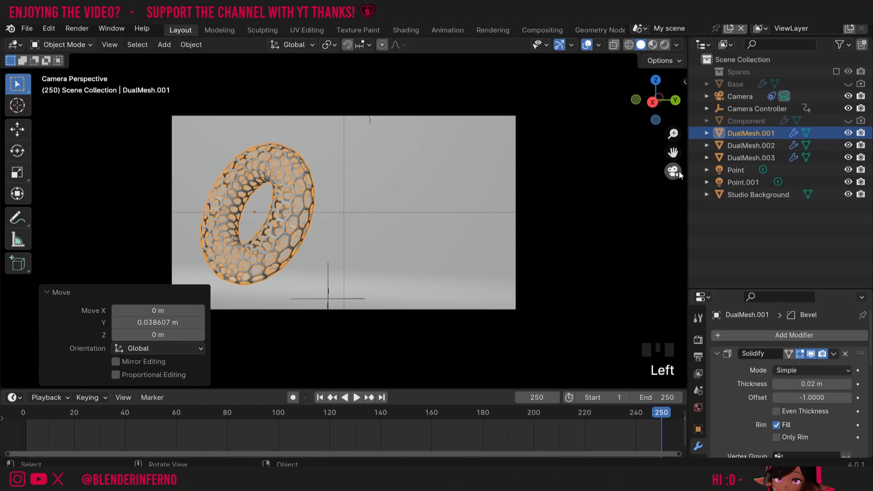
- Add the left and right tori to the selection, make DualMesh.001 active, and show its Item transforms
{"action": "left_click", "coordinate": [673, 174]}
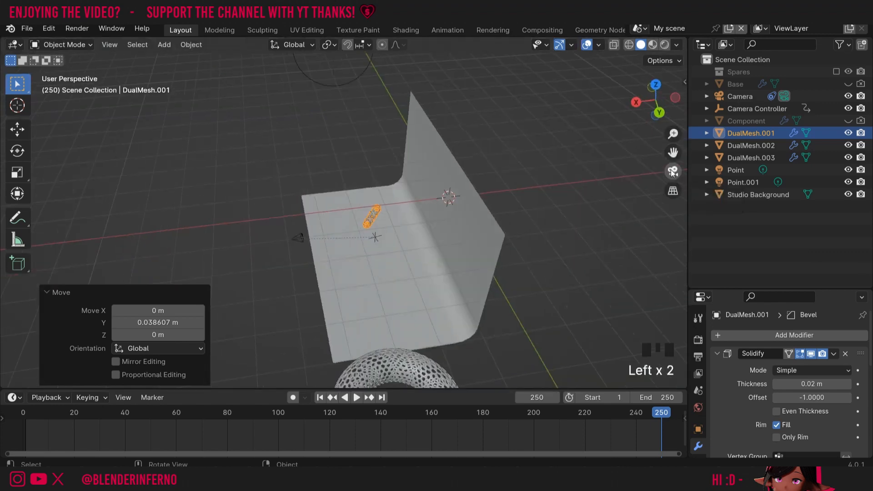
{"action": "left_click_drag", "start_coordinate": [653, 109], "coordinate": [736, 108]}
{"action": "left_click_drag", "start_coordinate": [673, 153], "coordinate": [435, 156]}
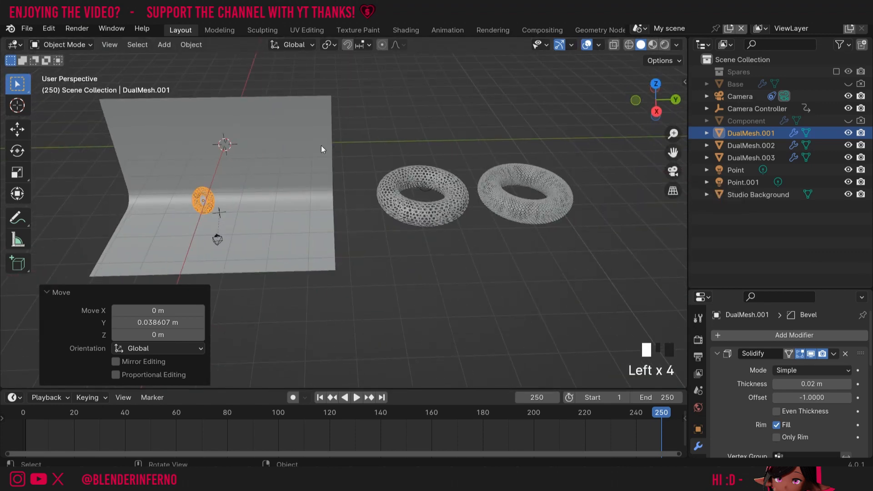
{"action": "left_click", "coordinate": [436, 210], "text": "shift"}
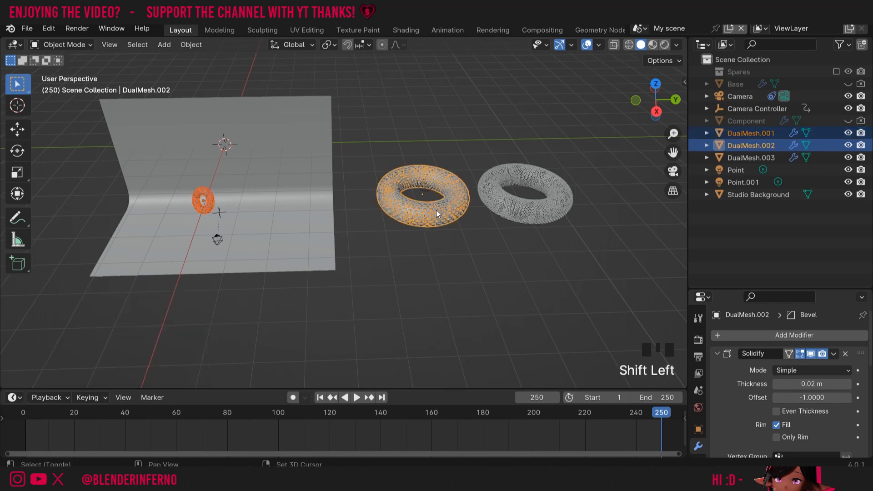
{"action": "left_click", "coordinate": [547, 212], "text": "shift"}
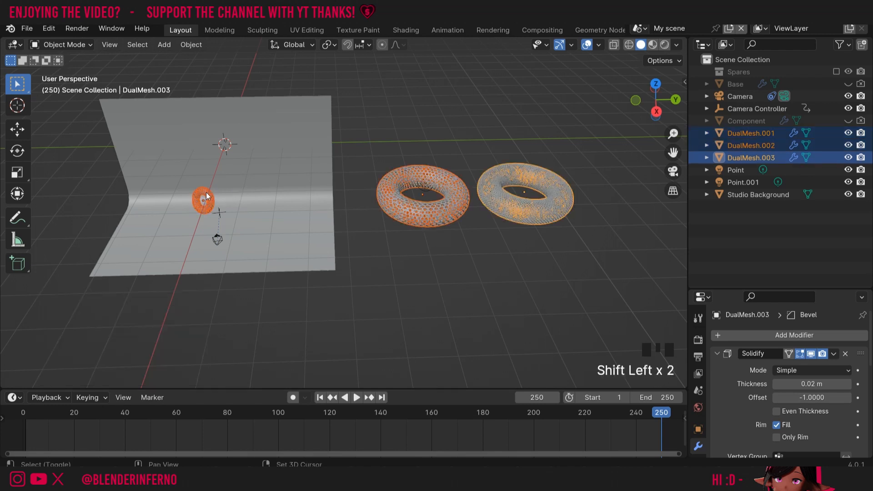
{"action": "left_click", "coordinate": [204, 199], "text": "shift"}
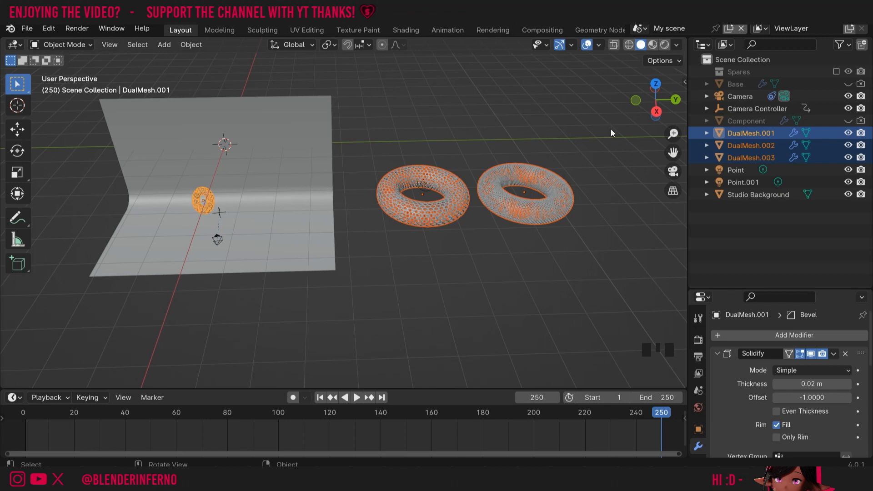
{"action": "key", "text": "n"}
{"action": "left_click", "coordinate": [681, 79]}
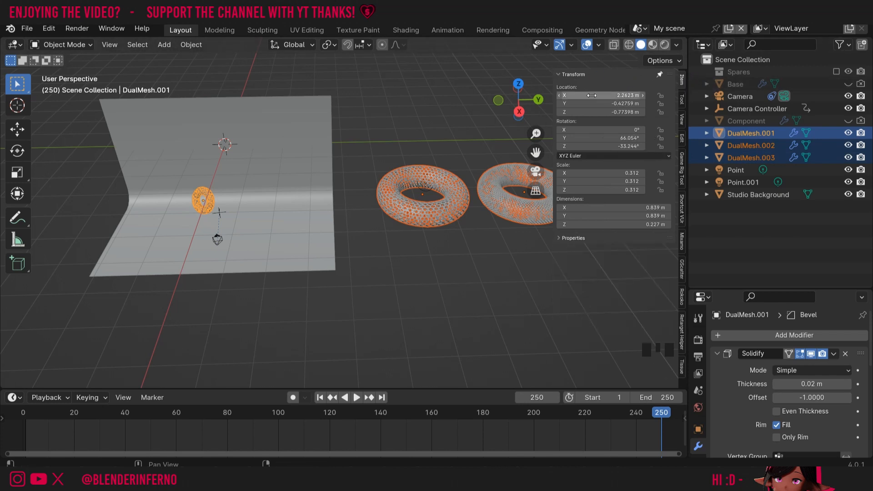
- Copy DualMesh.001's rotation values to the other two selected tori
{"action": "left_click_drag", "start_coordinate": [535, 152], "coordinate": [469, 158]}
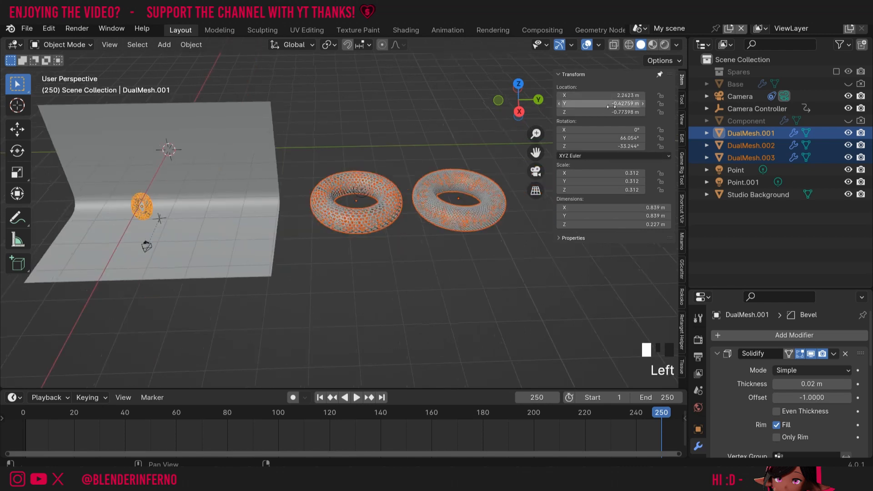
{"action": "right_click", "coordinate": [603, 135]}
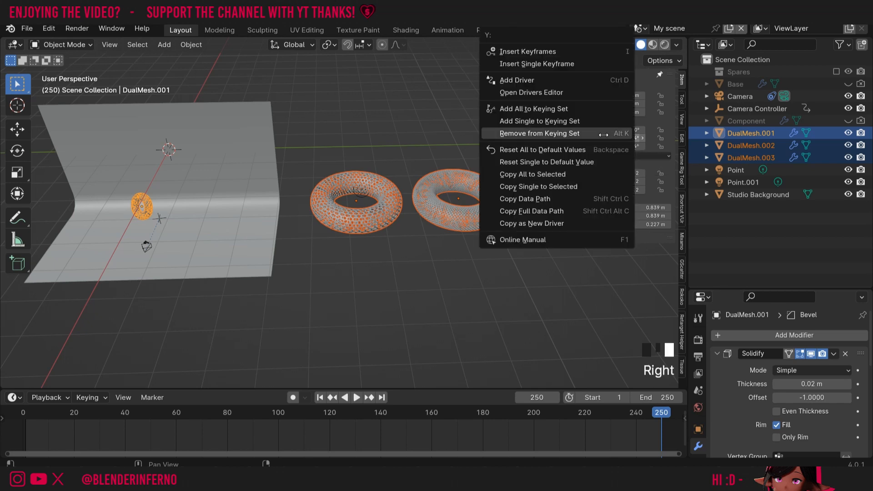
{"action": "left_click", "coordinate": [564, 187]}
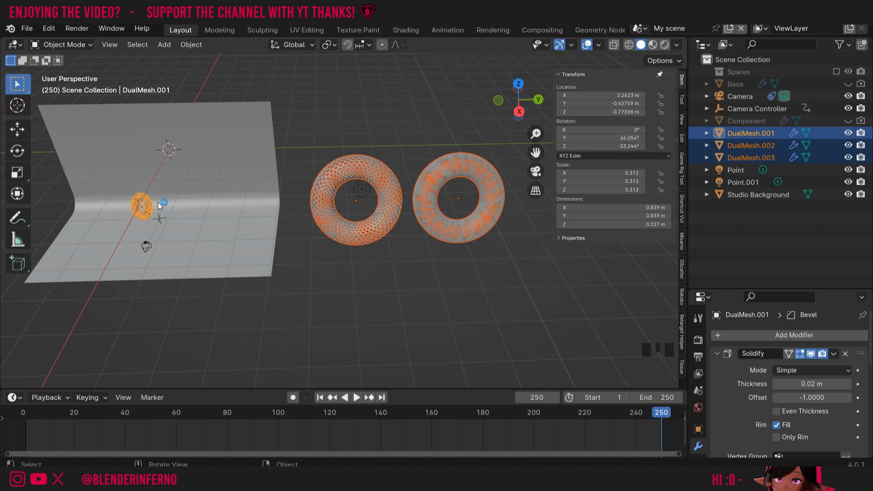
{"action": "right_click", "coordinate": [595, 137]}
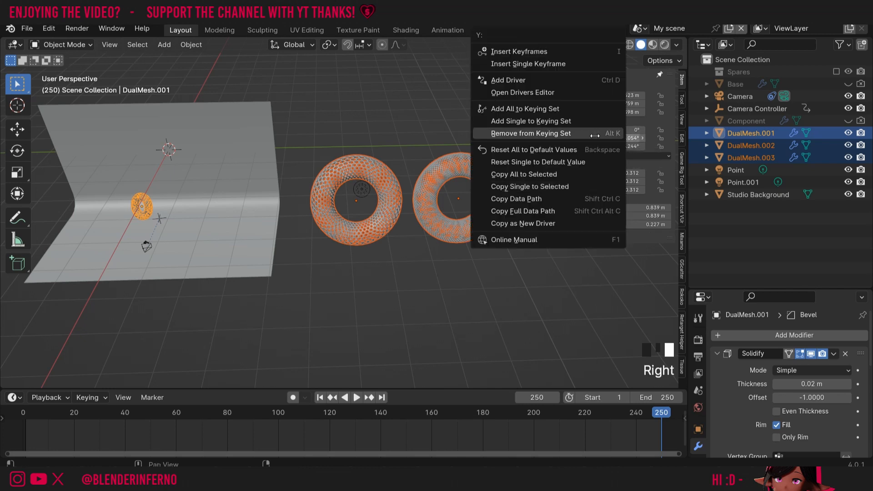
{"action": "left_click", "coordinate": [560, 173]}
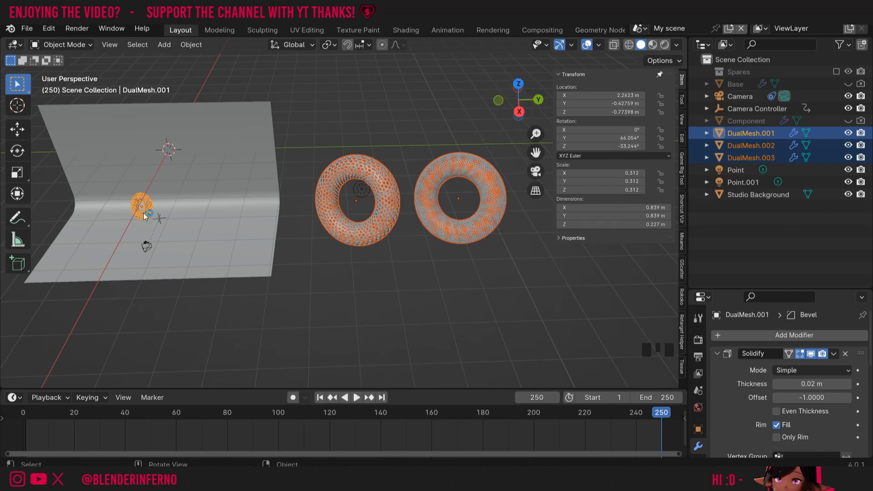
- Copy DualMesh.001's 0.312 scale and its location to the other tori, viewed through the camera
{"action": "middle_click_drag", "start_coordinate": [363, 166], "coordinate": [370, 154]}
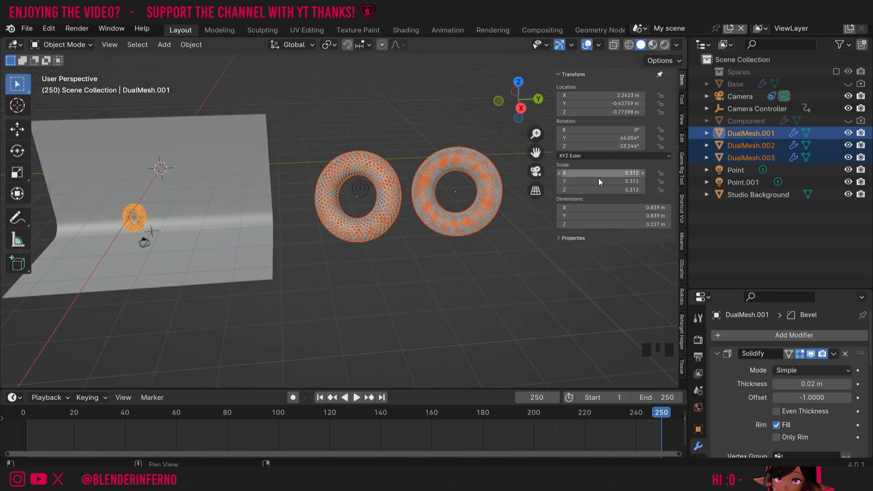
{"action": "right_click", "coordinate": [599, 181]}
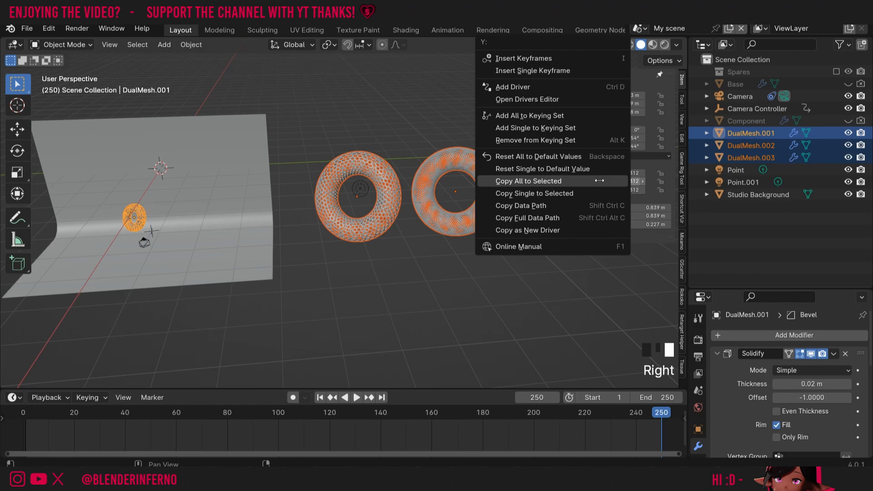
{"action": "left_click", "coordinate": [564, 181]}
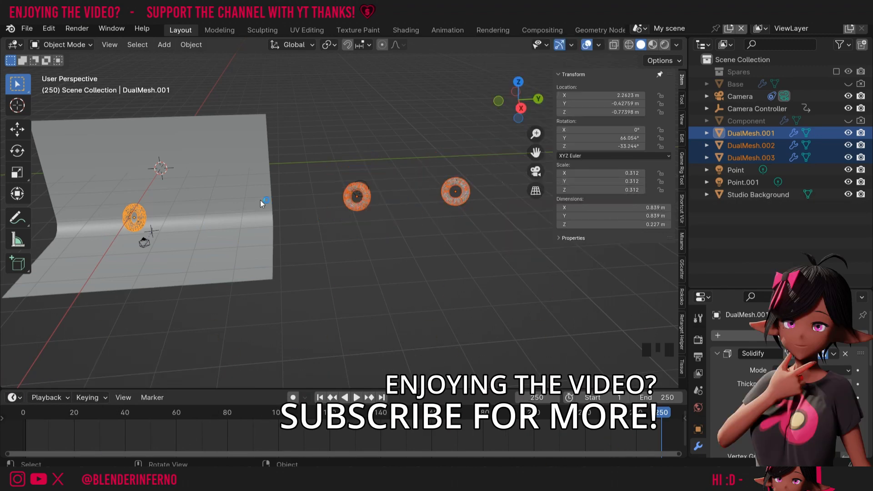
{"action": "right_click", "coordinate": [601, 95]}
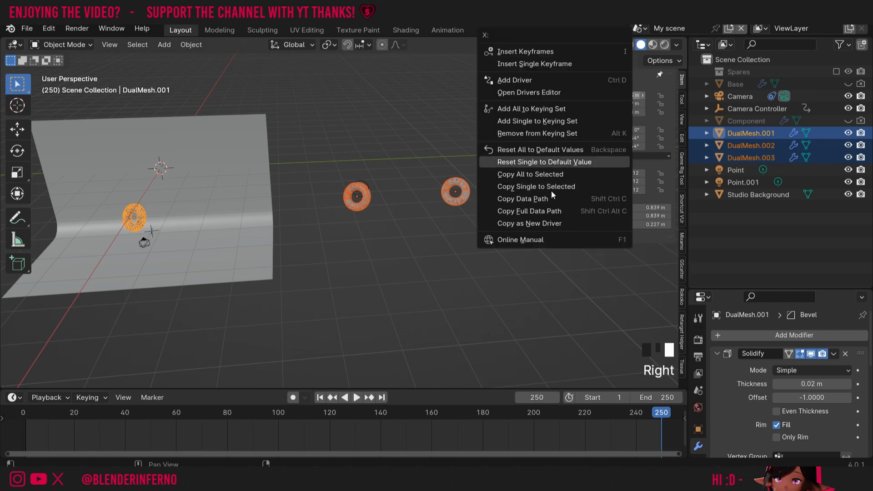
{"action": "left_click", "coordinate": [550, 176]}
{"action": "left_click", "coordinate": [536, 171]}
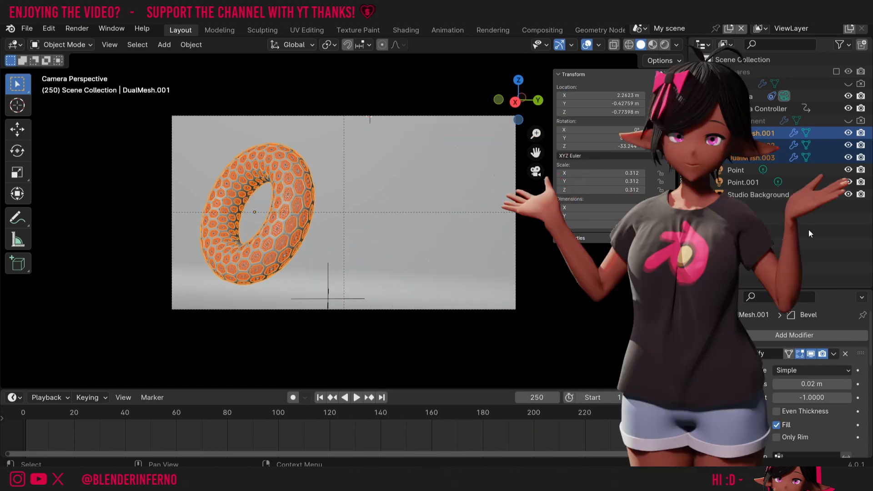
{"action": "left_click", "coordinate": [778, 230]}
{"action": "left_click", "coordinate": [764, 150]}
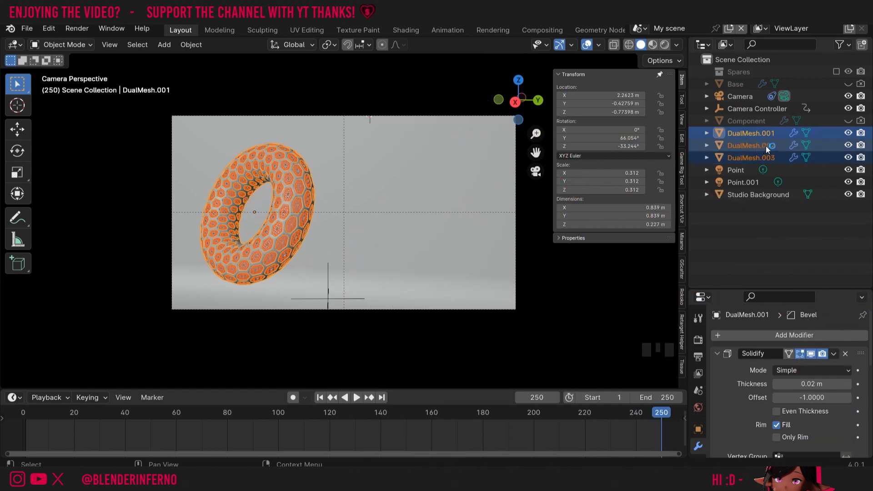
- Slide DualMesh.002 and DualMesh.003 along Y into a row, then return to frame 1
{"action": "left_click", "coordinate": [759, 146]}
{"action": "key", "text": "g"}
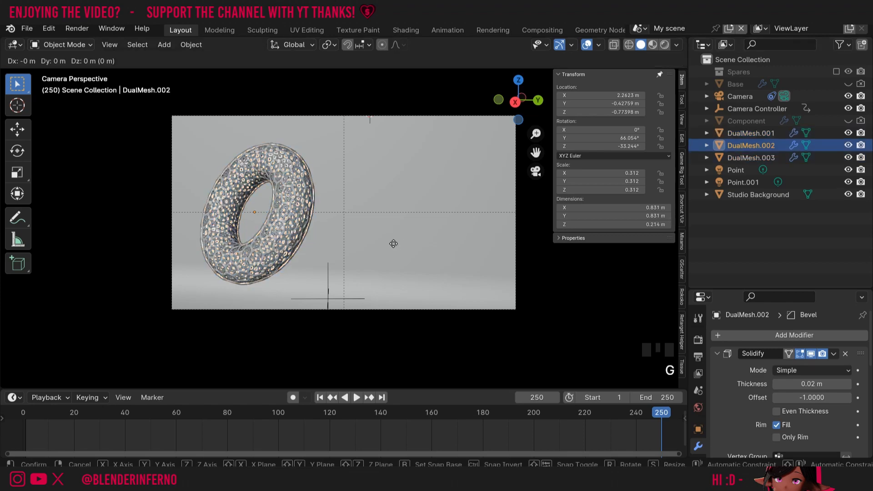
{"action": "key", "text": "y"}
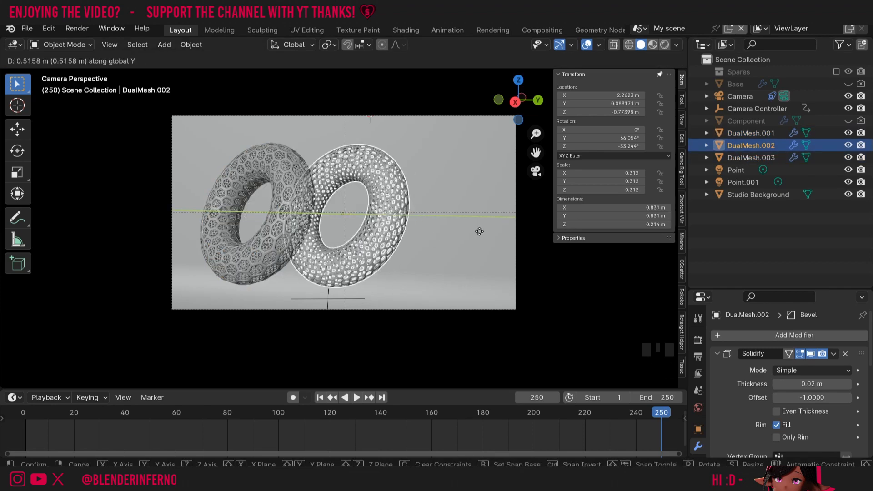
{"action": "left_click", "coordinate": [481, 233]}
{"action": "left_click", "coordinate": [754, 159]}
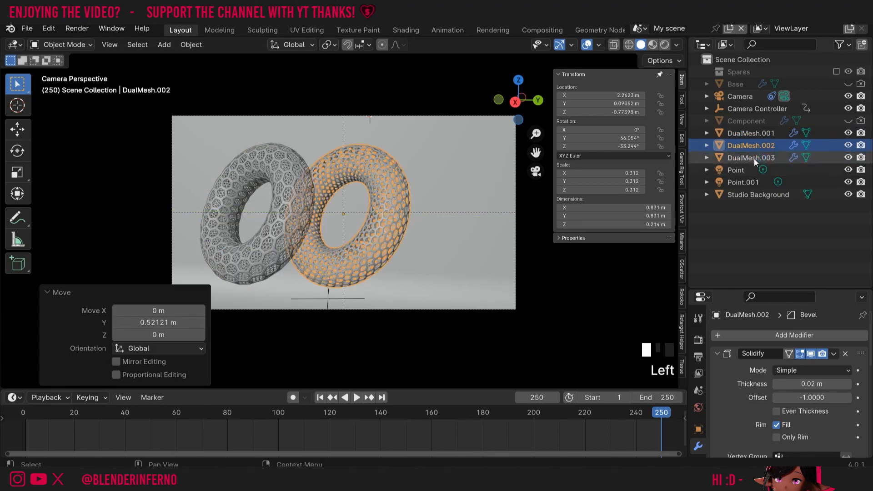
{"action": "key", "text": "g"}
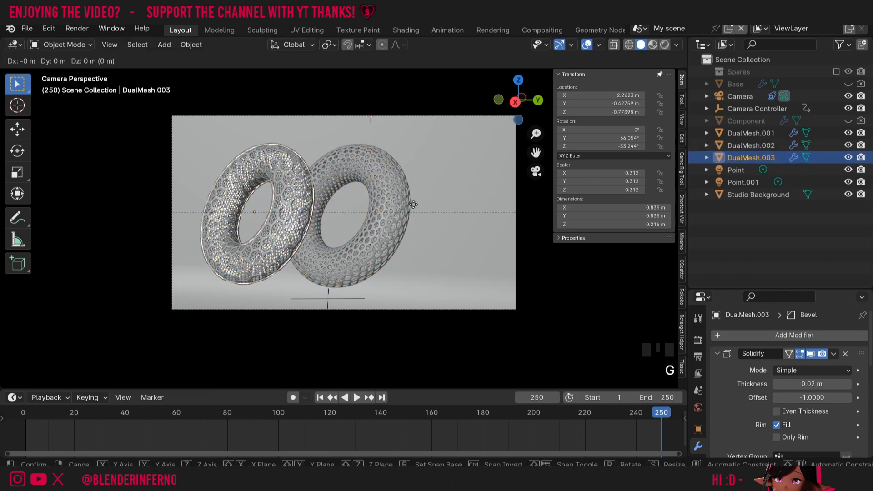
{"action": "key", "text": "y"}
{"action": "left_click", "coordinate": [482, 209]}
{"action": "key", "text": "shift+Left"}
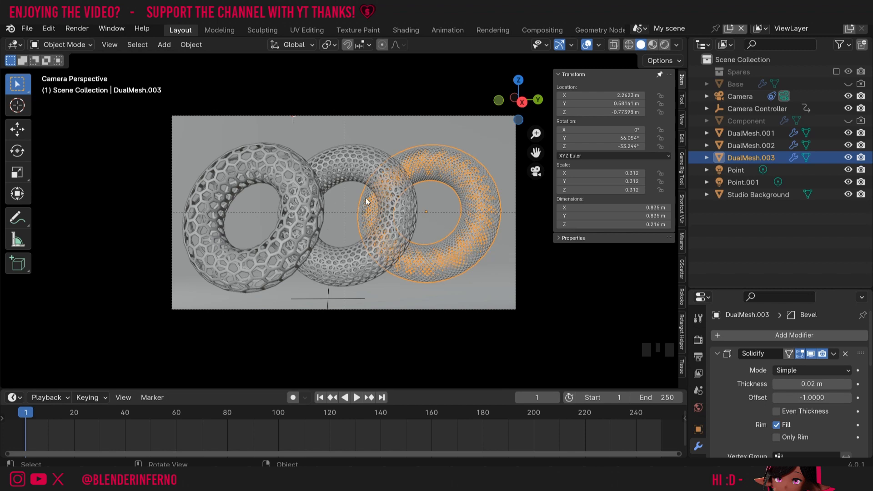
- Rotate all three tori -20° about global Z around their individual origins, then play the animation
{"action": "left_click", "coordinate": [380, 252], "text": "shift"}
{"action": "left_click", "coordinate": [260, 260], "text": "shift"}
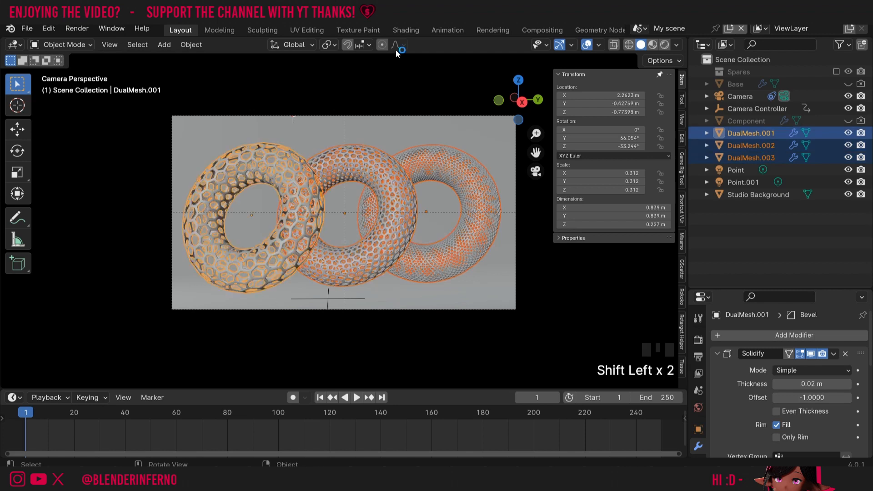
{"action": "left_click", "coordinate": [328, 45]}
{"action": "left_click", "coordinate": [362, 115]}
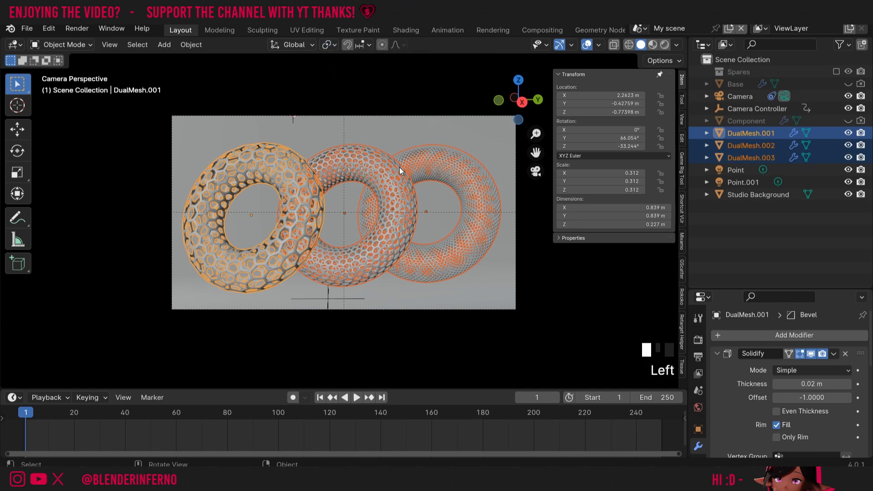
{"action": "key", "text": "r"}
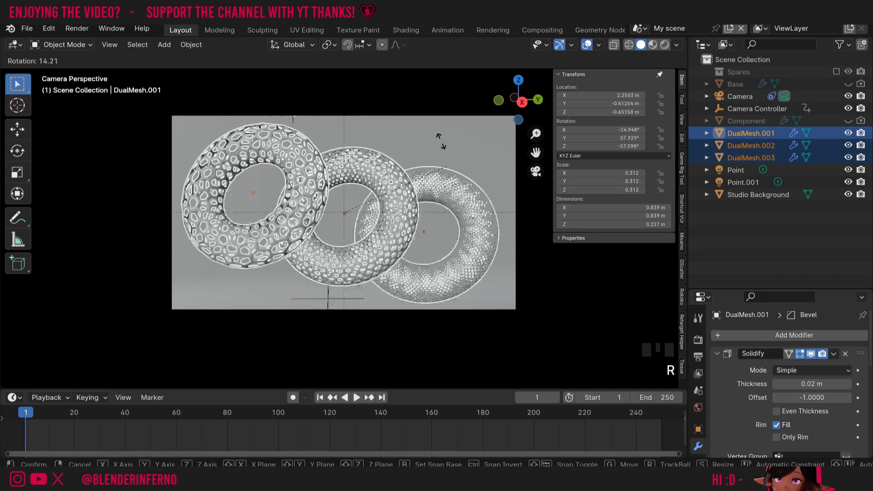
{"action": "right_click", "coordinate": [349, 162]}
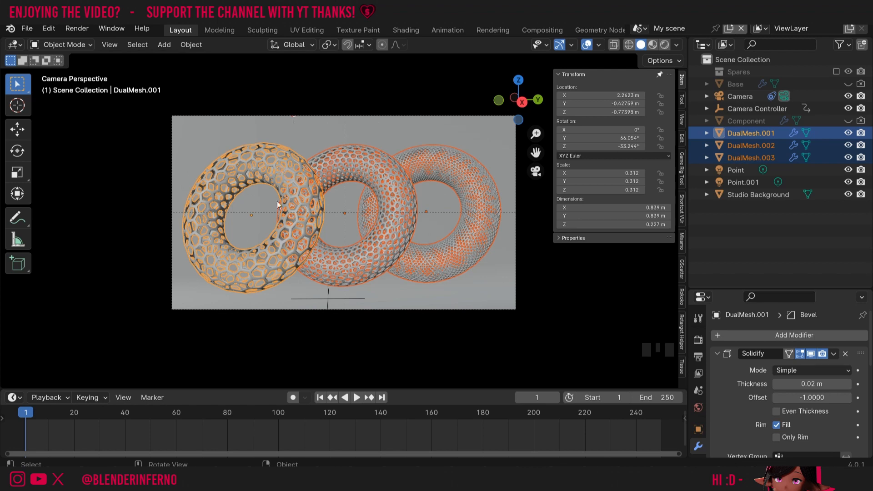
{"action": "left_click", "coordinate": [327, 44]}
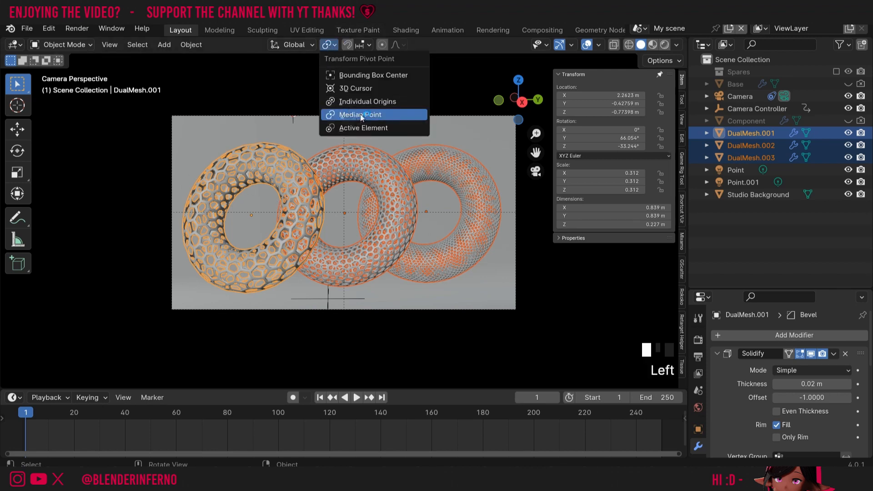
{"action": "left_click", "coordinate": [351, 101]}
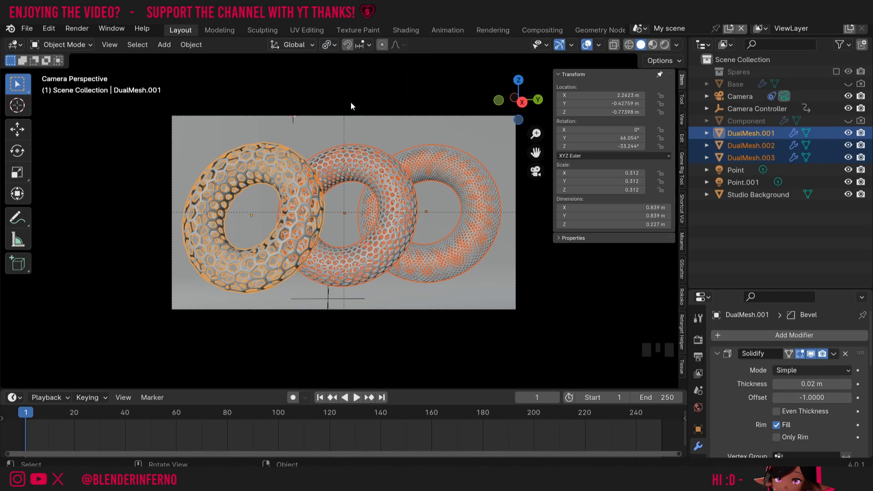
{"action": "key", "text": "r"}
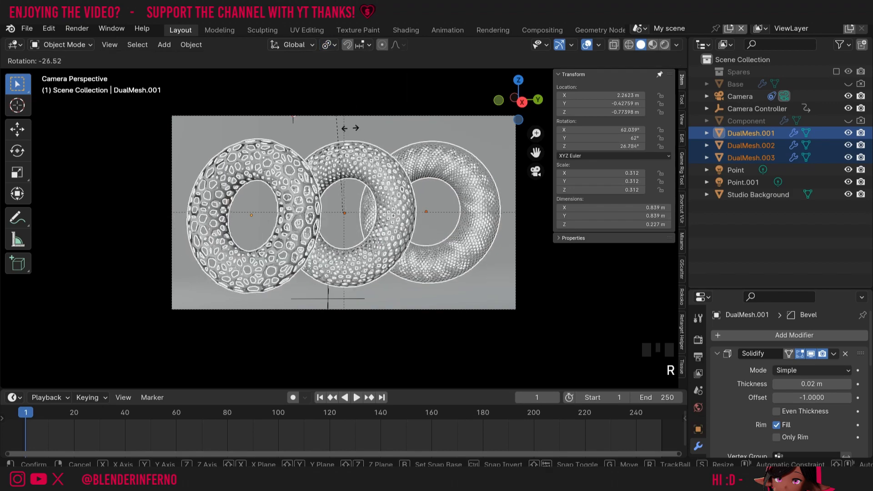
{"action": "key", "text": "z"}
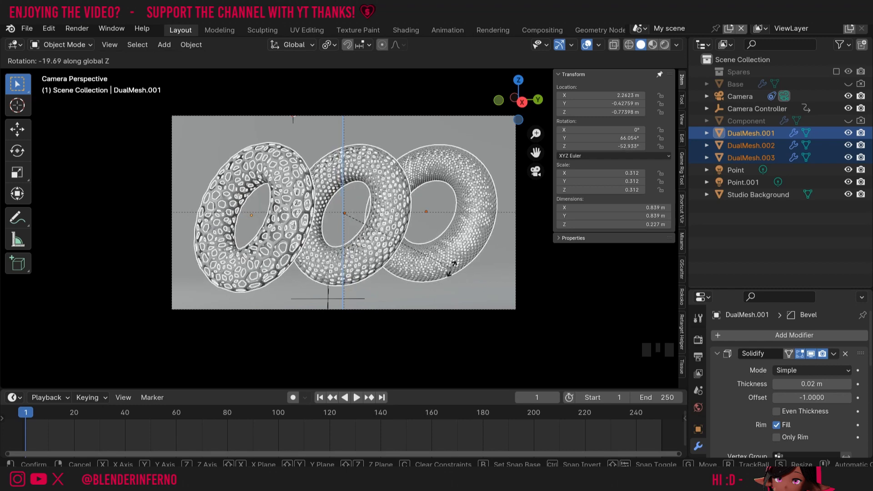
{"action": "left_click", "coordinate": [451, 269]}
{"action": "key", "text": "space"}
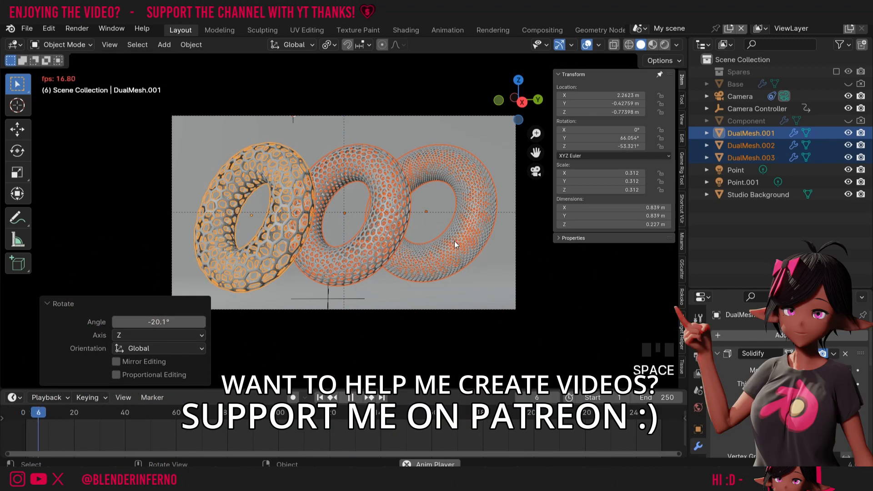
- At frame 125 in camera view, nudge the three tori along global Y and X, then start scaling them
{"action": "key", "text": "space"}
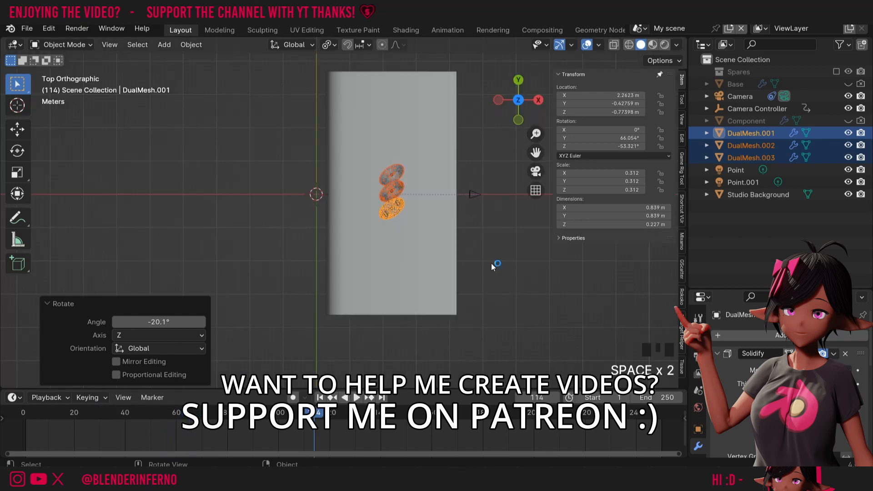
{"action": "key", "text": "space"}
{"action": "key", "text": "space"}
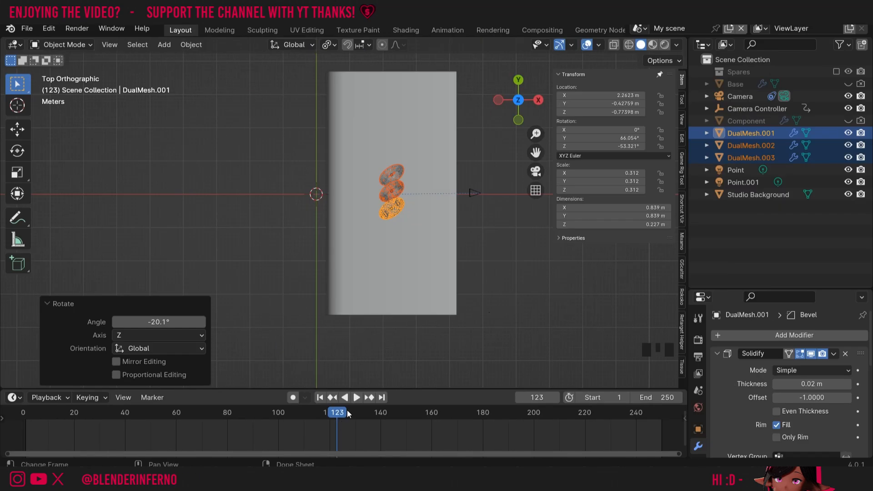
{"action": "key", "text": "Right"}
{"action": "key", "text": "Right"}
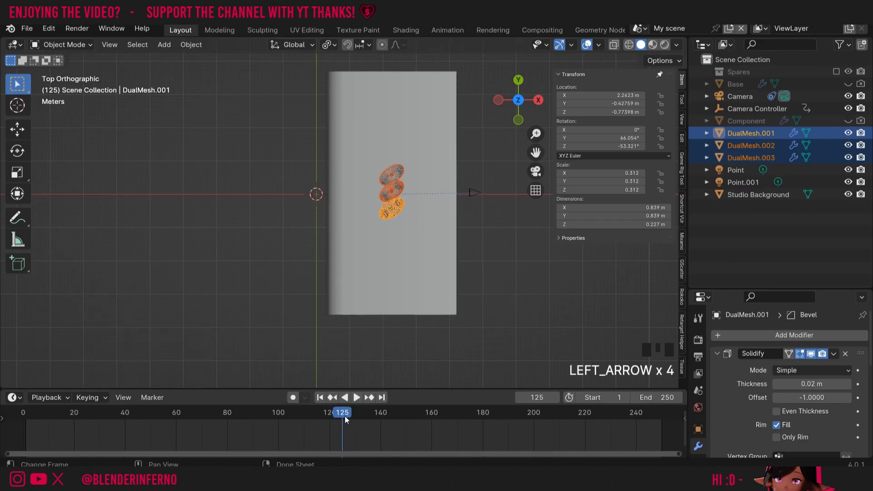
{"action": "left_click", "coordinate": [535, 172]}
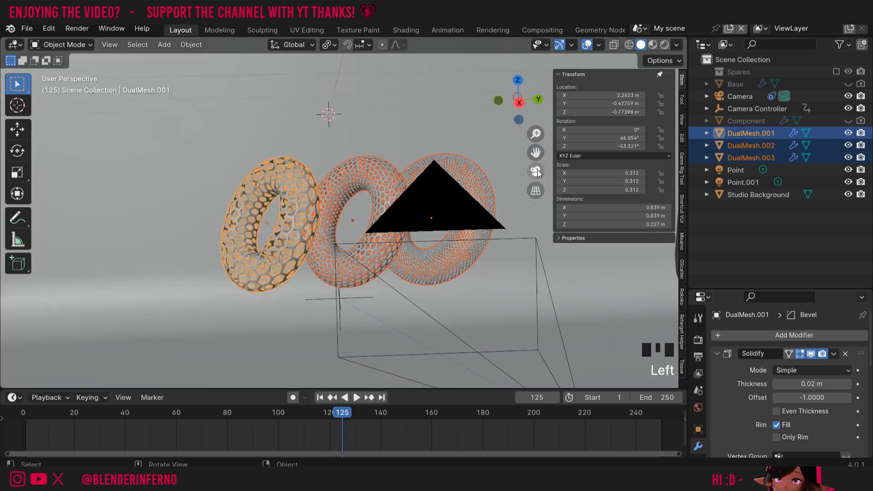
{"action": "key", "text": "g"}
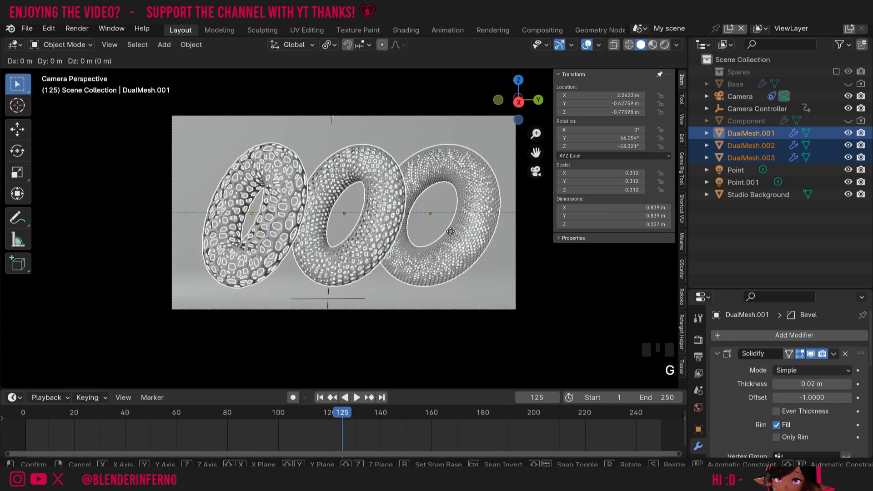
{"action": "key", "text": "y"}
{"action": "left_click", "coordinate": [439, 231]}
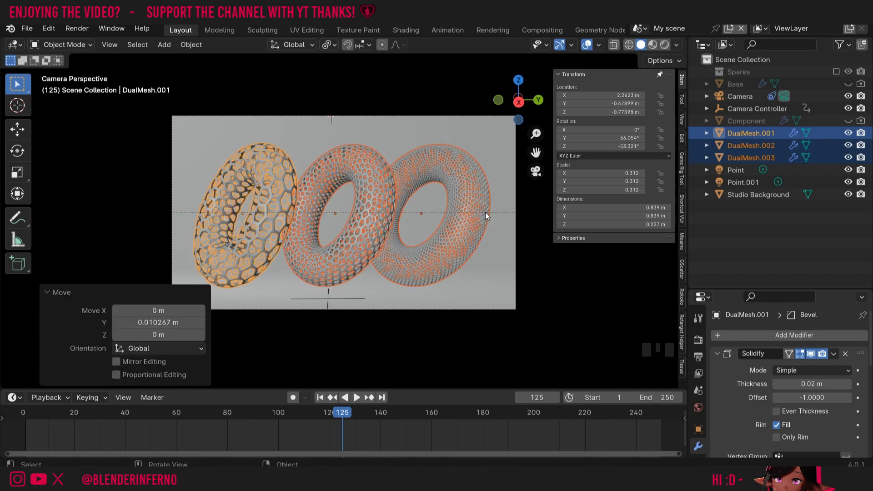
{"action": "key", "text": "g"}
{"action": "key", "text": "x"}
{"action": "left_click", "coordinate": [504, 221]}
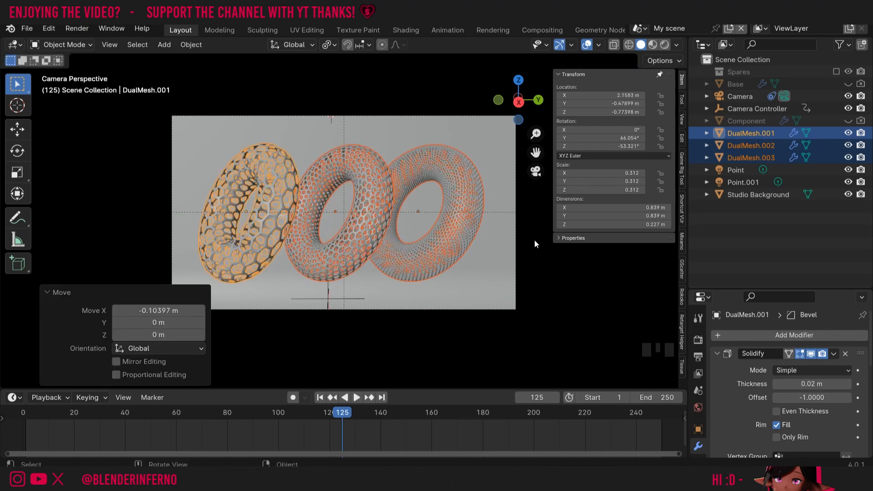
{"action": "key", "text": "s"}
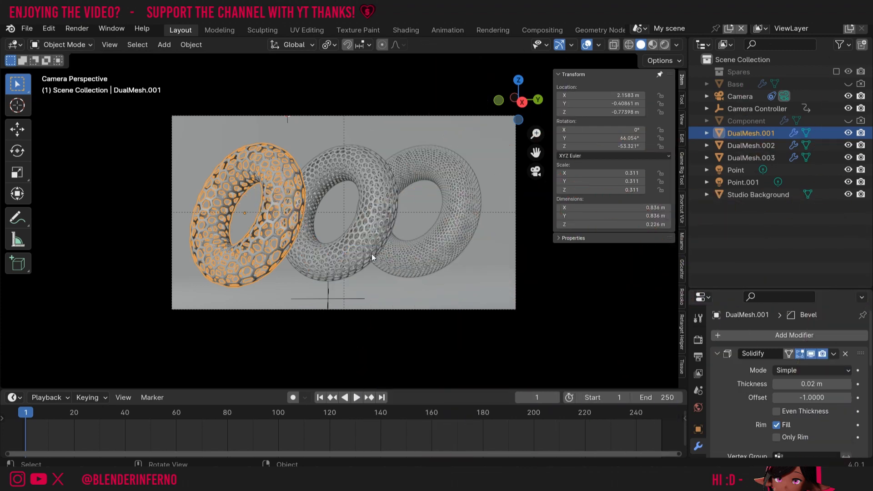
{"action": "key", "text": "r"}
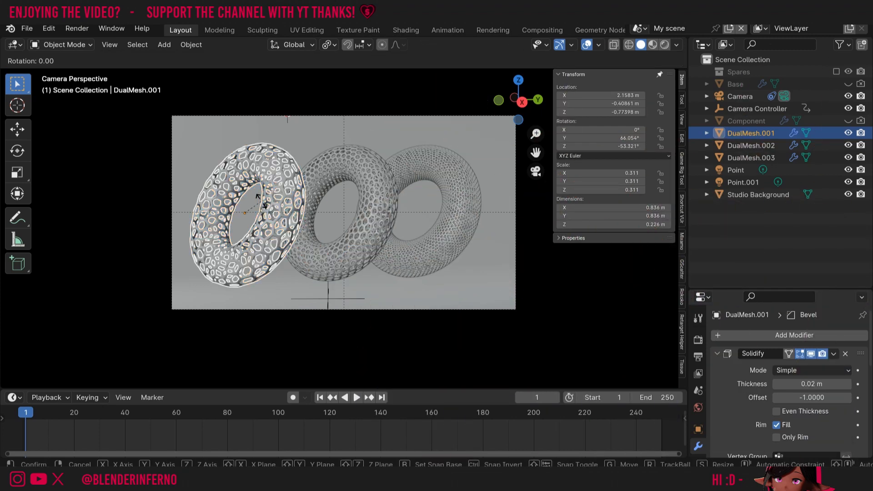
{"action": "key", "text": "z"}
{"action": "key", "text": "z"}
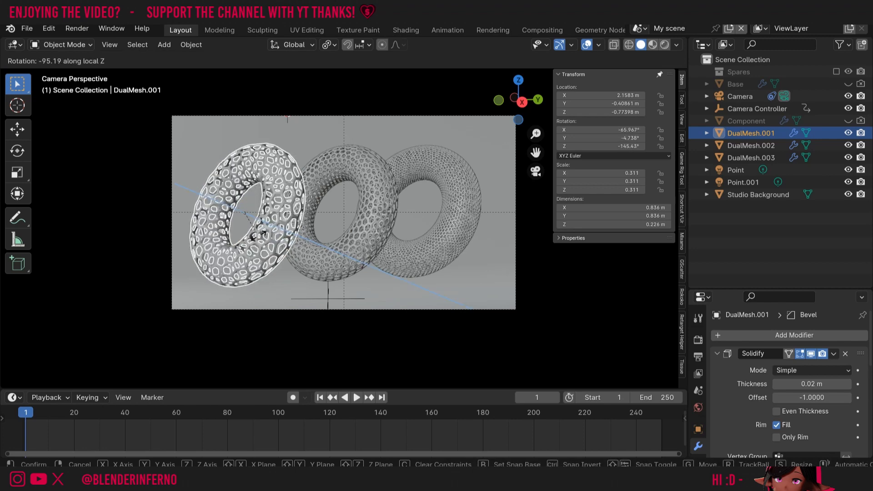
{"action": "left_click", "coordinate": [216, 246]}
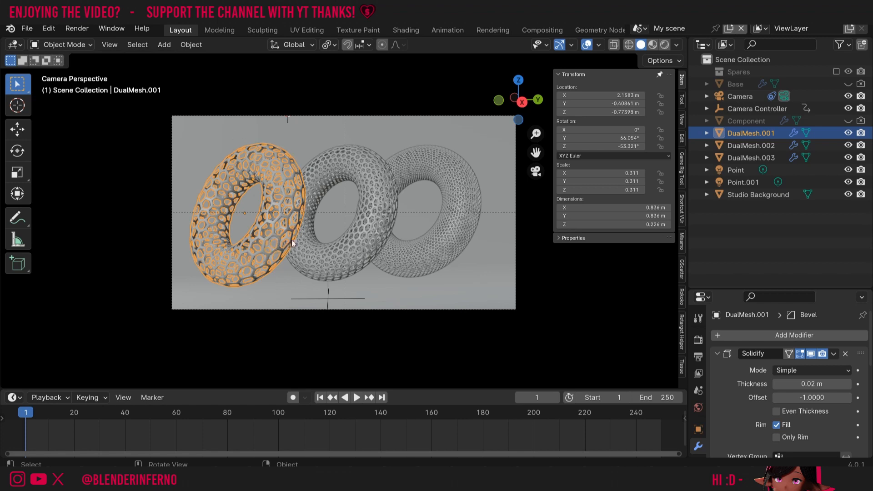
- Key DualMesh.001's rotation at frame 1 and at frame 250 after a 180° local Z turn
{"action": "key", "text": "i"}
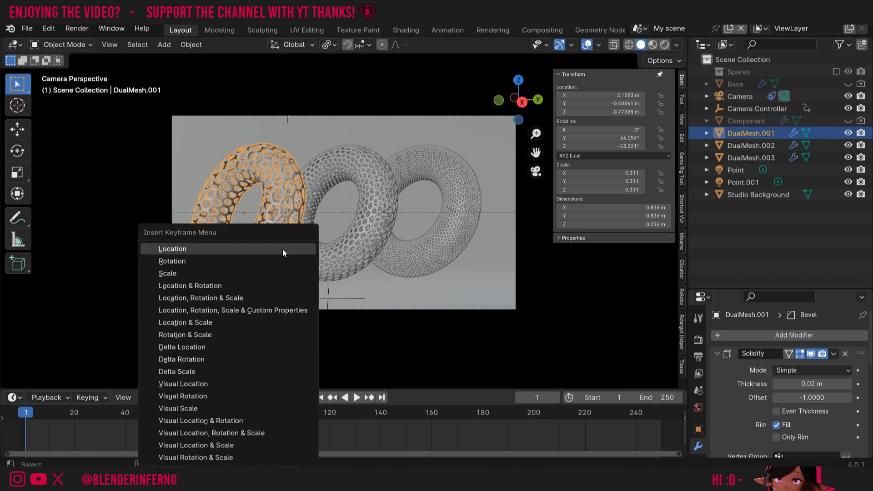
{"action": "left_click", "coordinate": [250, 260]}
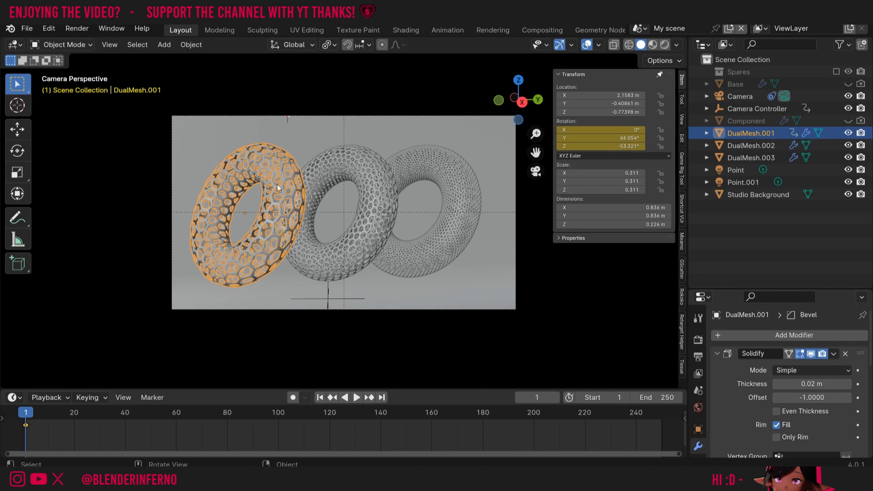
{"action": "left_click", "coordinate": [661, 415]}
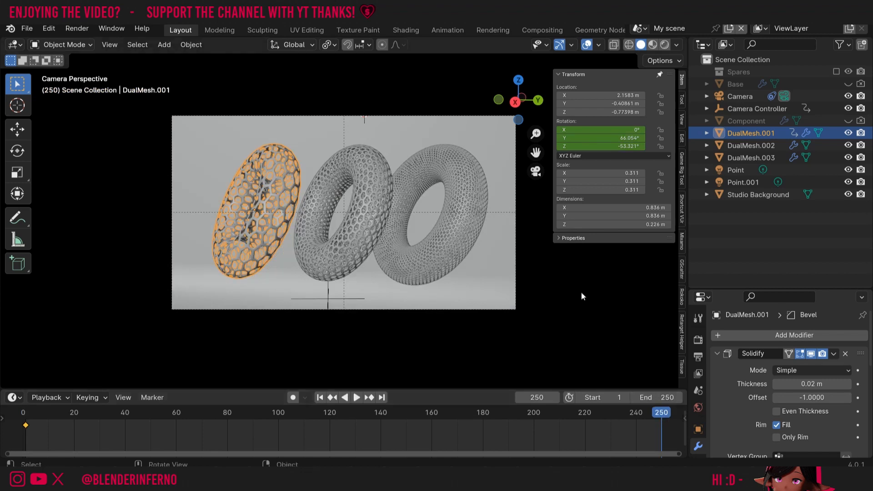
{"action": "key", "text": "r"}
{"action": "key", "text": "z"}
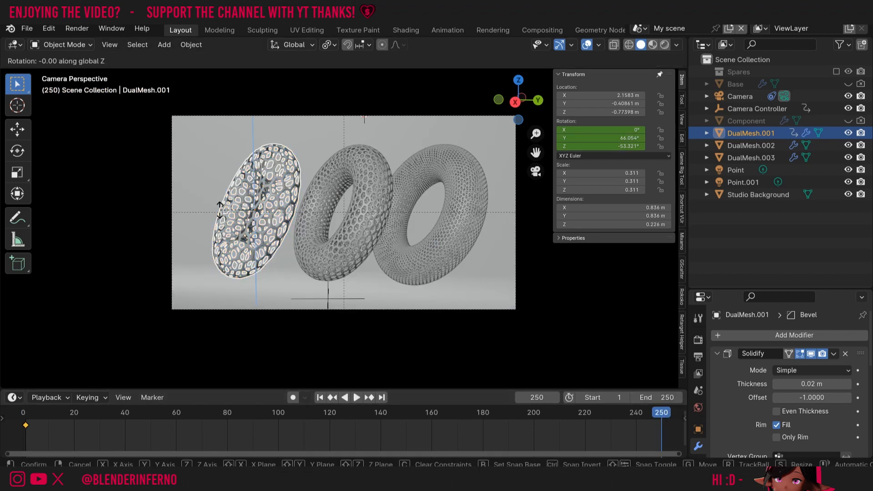
{"action": "type", "text": "z"}
{"action": "type", "text": "180"}
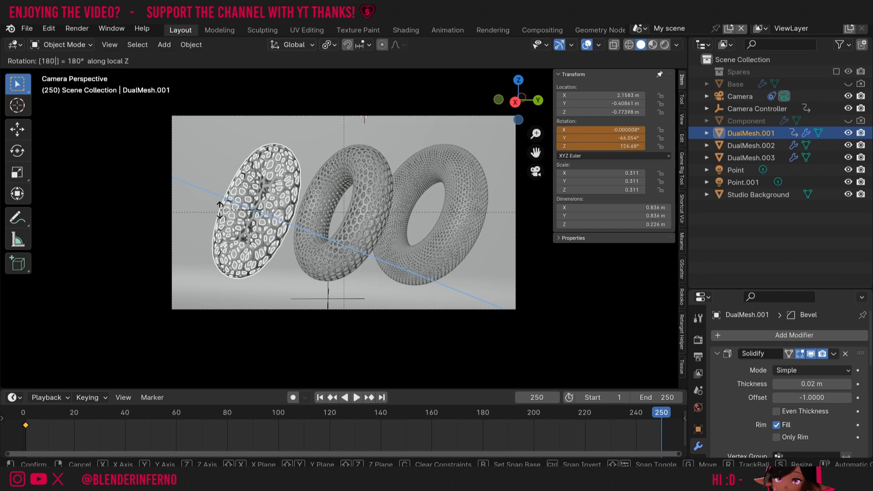
{"action": "key", "text": "Return"}
{"action": "key", "text": "i"}
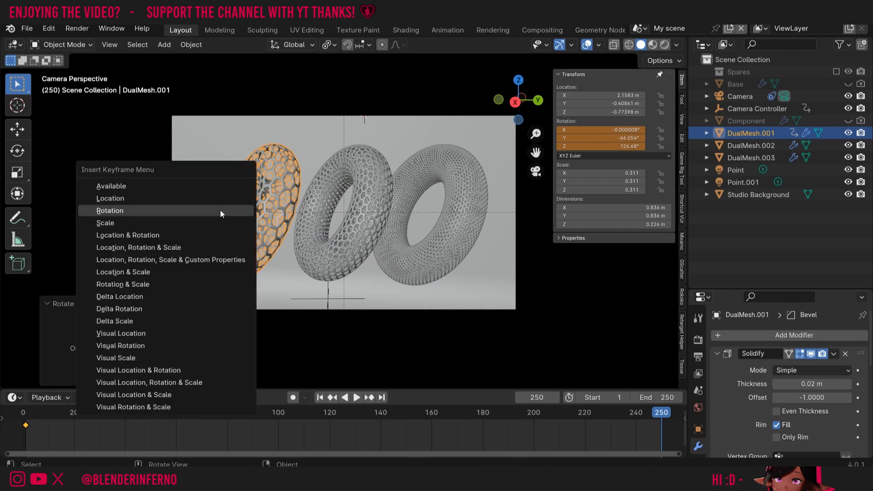
{"action": "left_click", "coordinate": [220, 210]}
{"action": "key", "text": "space"}
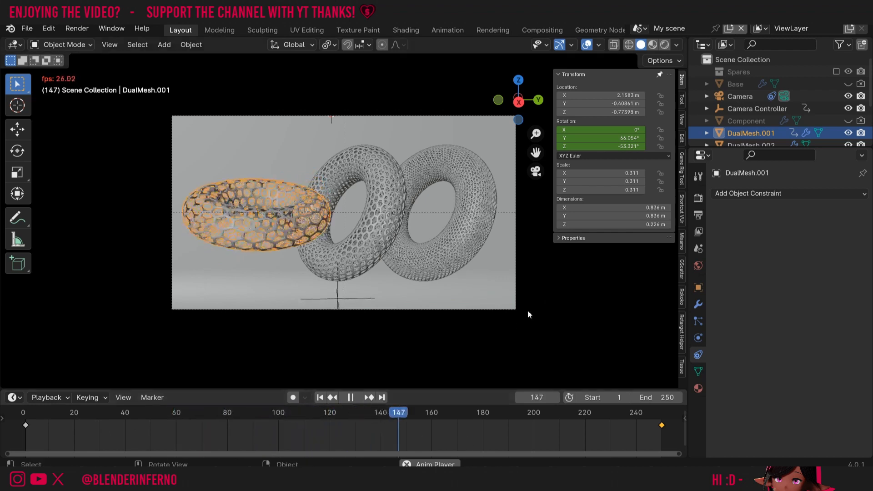
- Replace the frame-250 rotation key with a 90° local Z turn and preview the spin
{"action": "key", "text": "space"}
{"action": "left_click", "coordinate": [664, 416]}
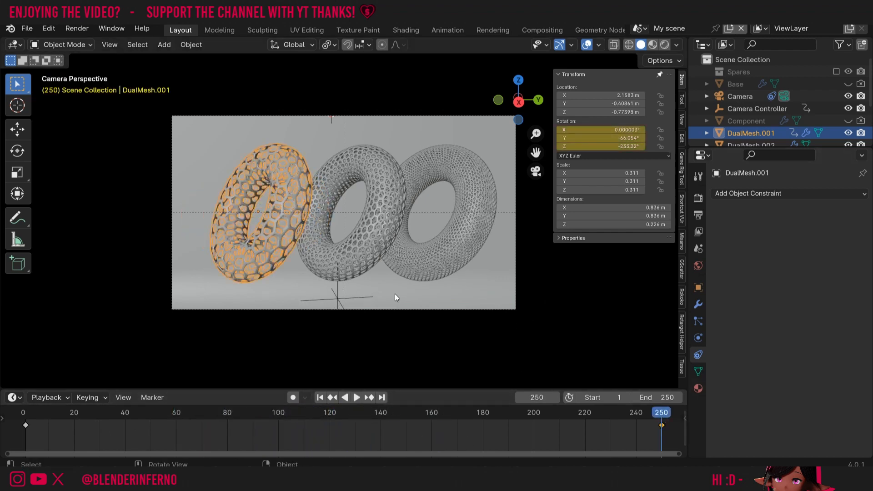
{"action": "key", "text": "x"}
{"action": "left_click", "coordinate": [664, 430]}
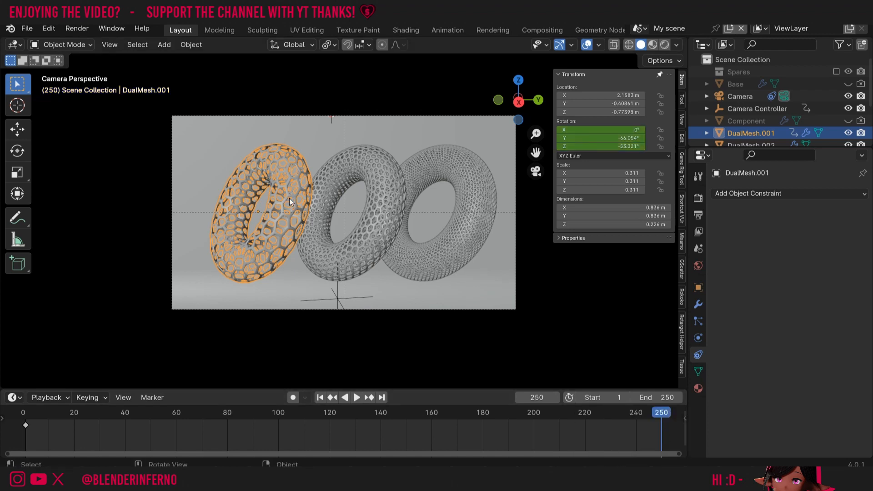
{"action": "key", "text": "r"}
{"action": "key", "text": "z"}
{"action": "key", "text": "z"}
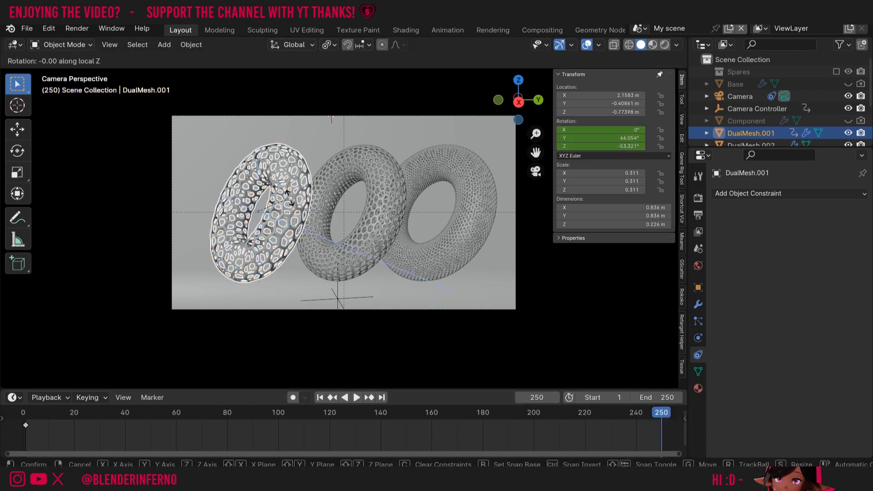
{"action": "type", "text": "90"}
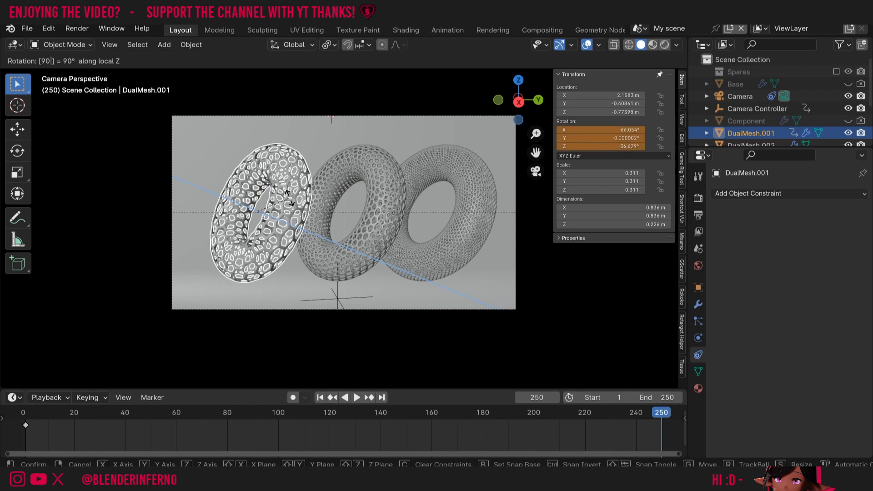
{"action": "key", "text": "Return"}
{"action": "key", "text": "i"}
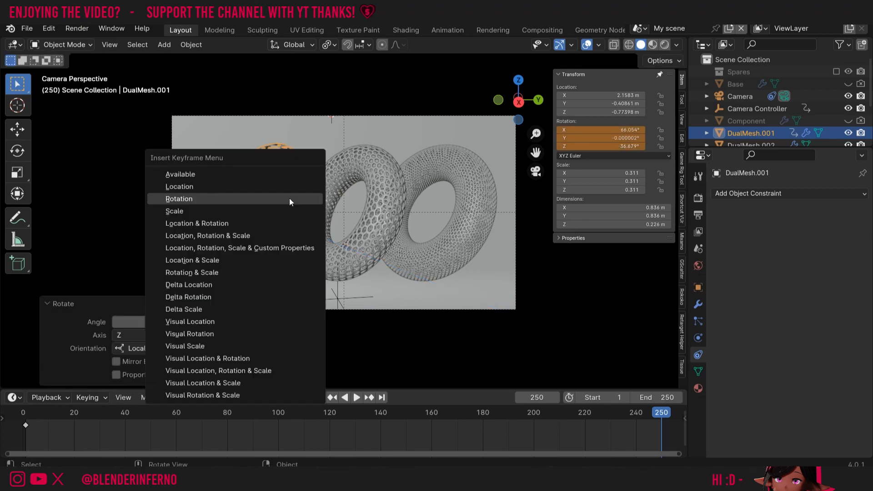
{"action": "left_click", "coordinate": [289, 198]}
{"action": "key", "text": "space"}
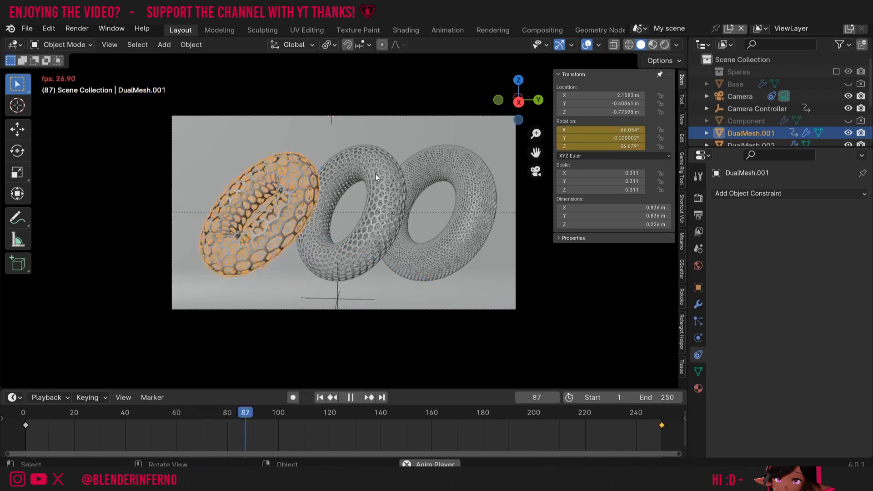
{"action": "key", "text": "Escape"}
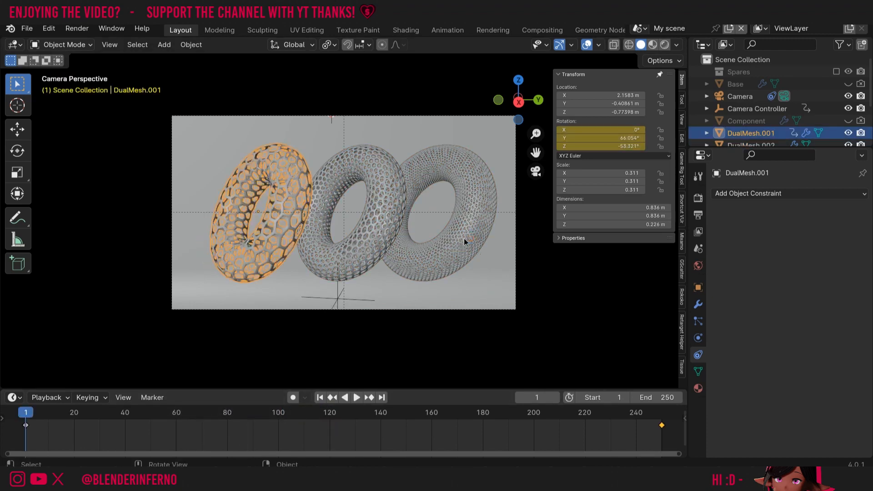
- Select DualMesh.003, then shift-select DualMesh.001 to make it the active object
{"action": "left_click", "coordinate": [459, 269]}
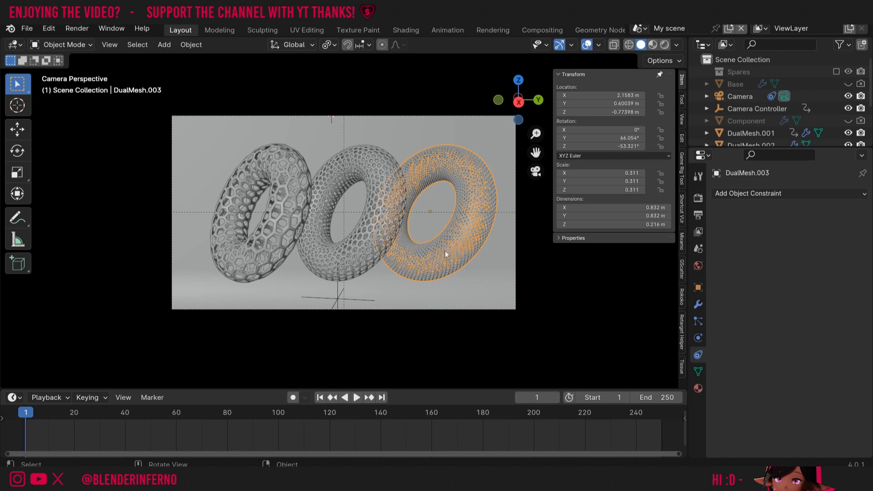
{"action": "left_click", "coordinate": [273, 224], "text": "shift"}
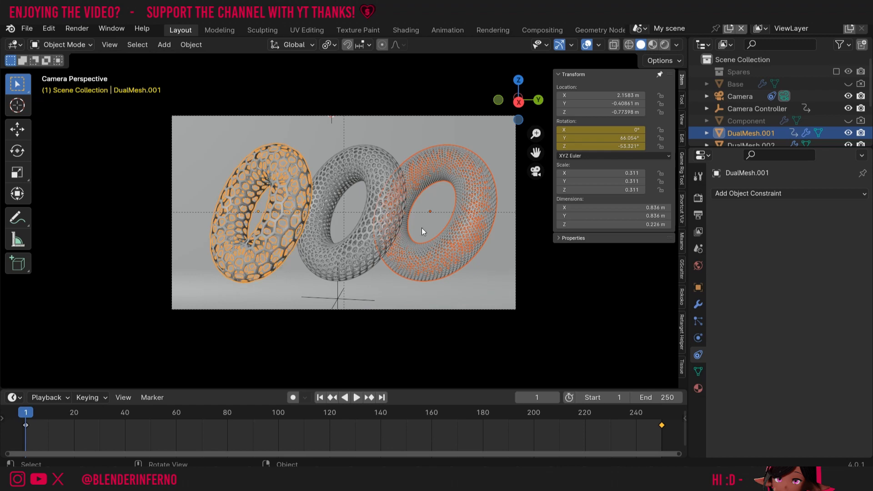
- Link the left torus's animation data onto the right torus and save the file
{"action": "key", "text": "ctrl+l"}
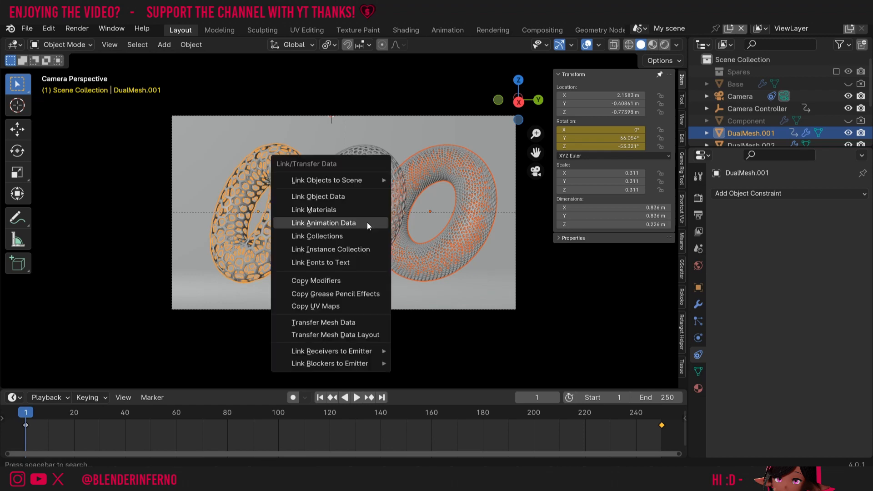
{"action": "left_click", "coordinate": [333, 223]}
{"action": "key", "text": "ctrl+s"}
- Play back to confirm both tori spin together, then select the middle torus
{"action": "key", "text": "space"}
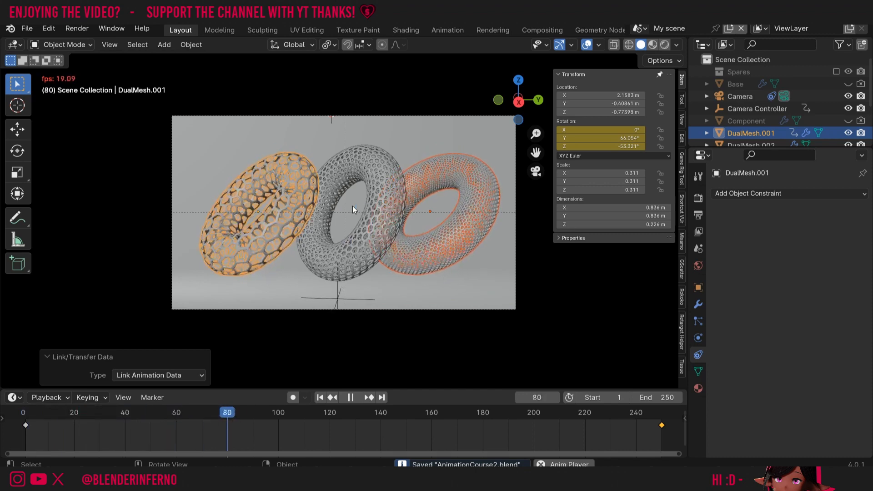
{"action": "key", "text": "Escape"}
{"action": "left_click", "coordinate": [369, 254]}
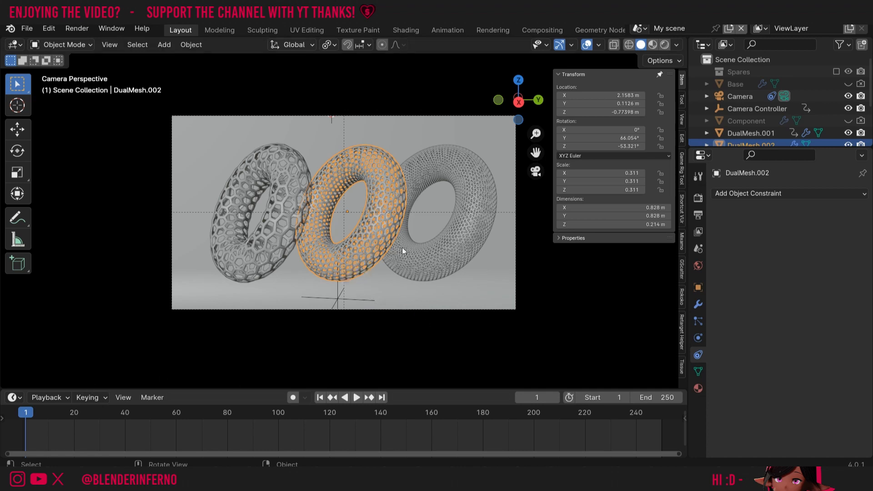
- Keyframe the middle torus's rotation at frame 1, then go to frame 250
{"action": "key", "text": "i"}
{"action": "left_click", "coordinate": [344, 238]}
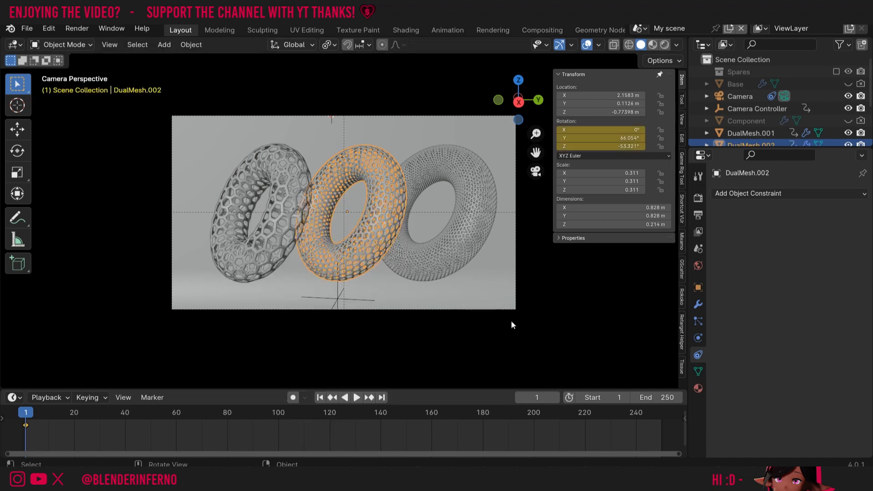
{"action": "left_click", "coordinate": [661, 415]}
- Rotate the middle torus −90° about local Z, key the rotation at frame 250, and preview
{"action": "key", "text": "r"}
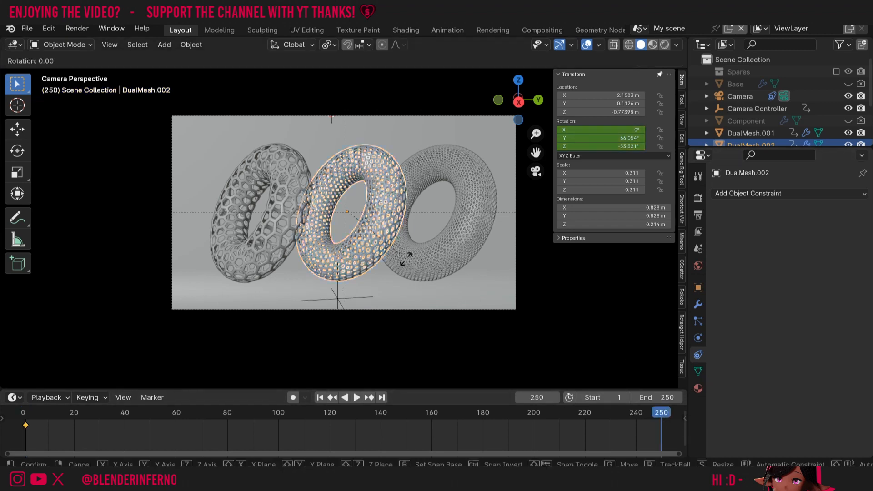
{"action": "key", "text": "z"}
{"action": "key", "text": "z"}
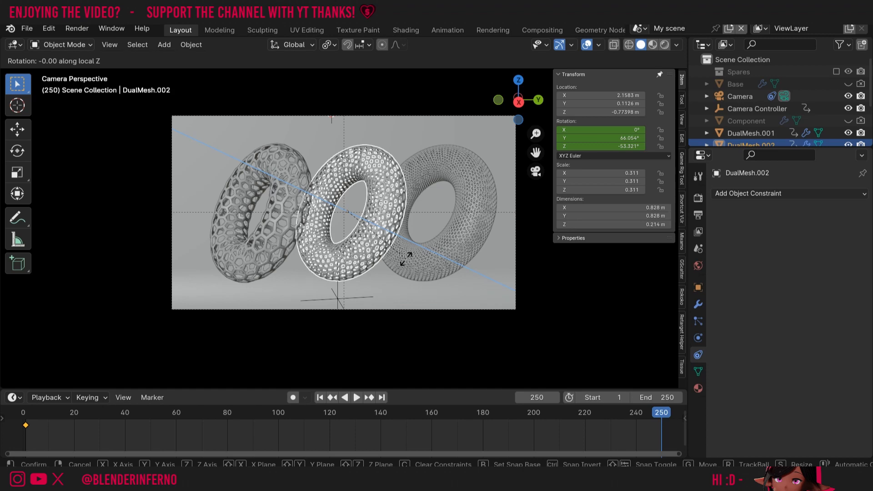
{"action": "type", "text": "-90"}
{"action": "key", "text": "Return"}
{"action": "key", "text": "i"}
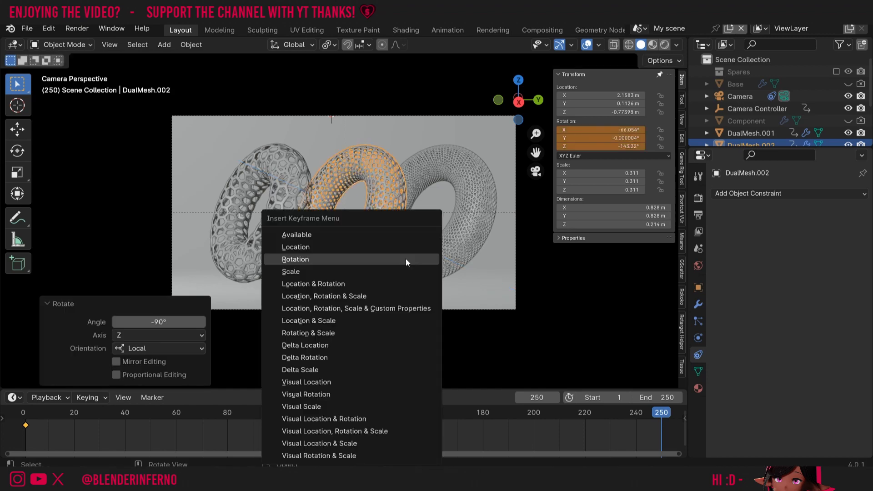
{"action": "left_click", "coordinate": [406, 258]}
{"action": "key", "text": "space"}
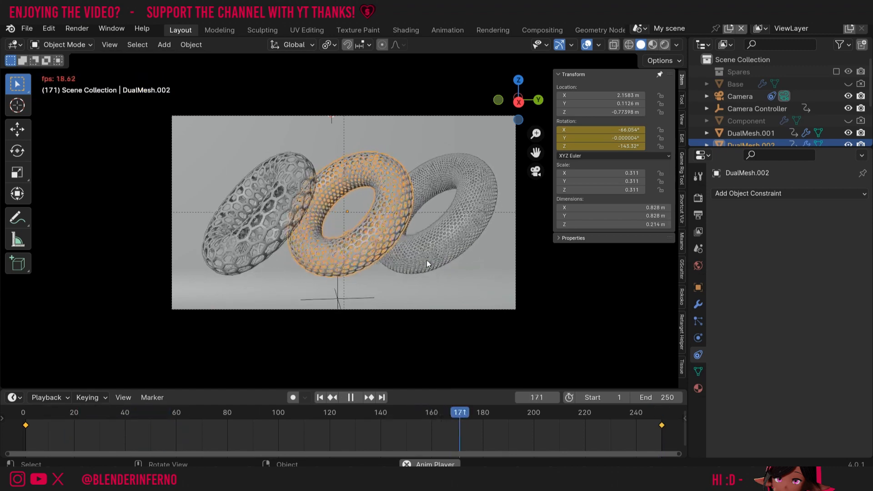
{"action": "key", "text": "Escape"}
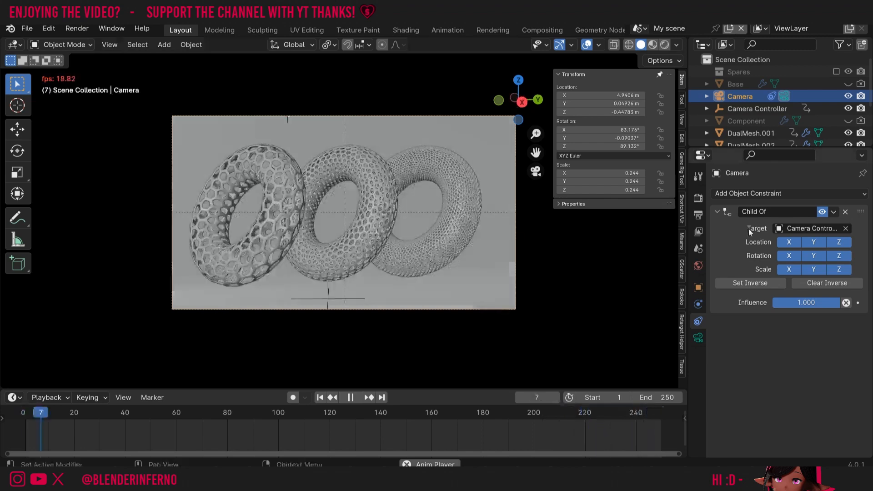
- Replay and inspect the Camera Controller's −10° to 10° sweep at frames 1 and 250, then select the left torus
{"action": "key", "text": "space"}
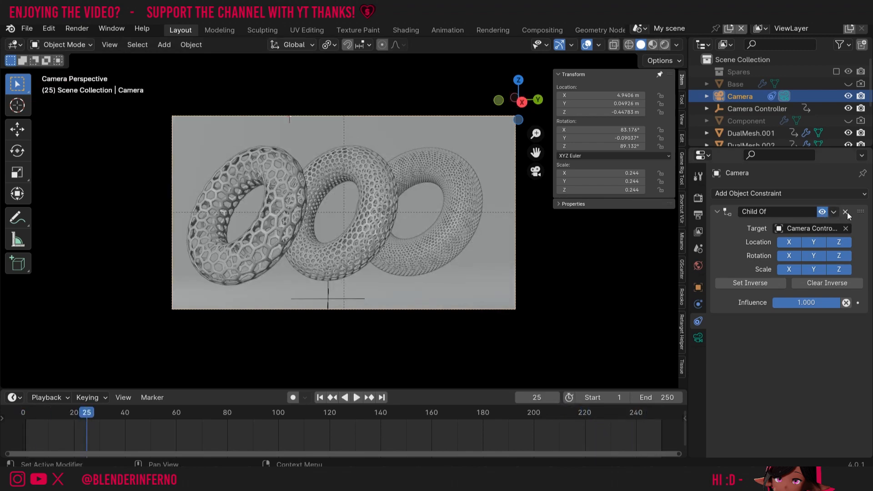
{"action": "key", "text": "space"}
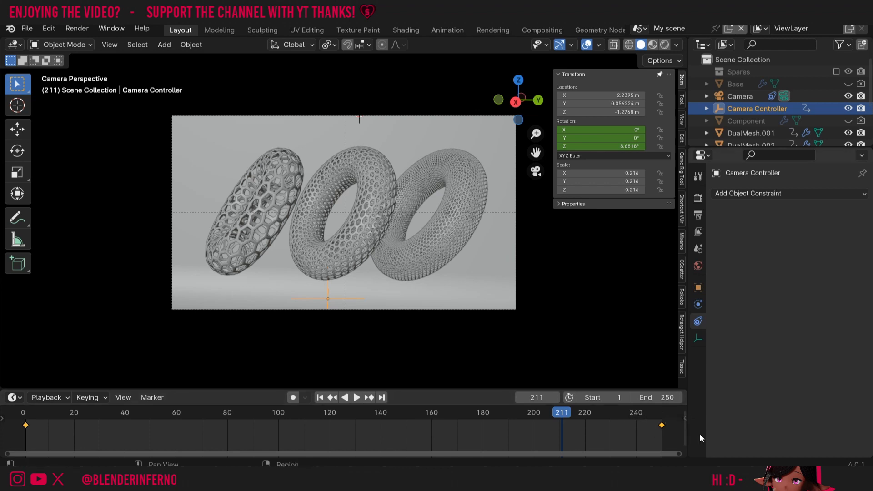
{"action": "left_click", "coordinate": [661, 415]}
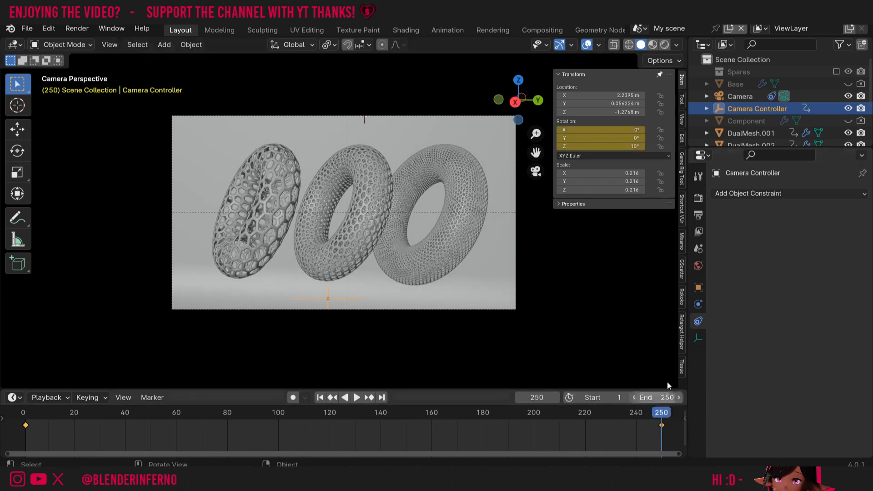
{"action": "left_click", "coordinate": [31, 415]}
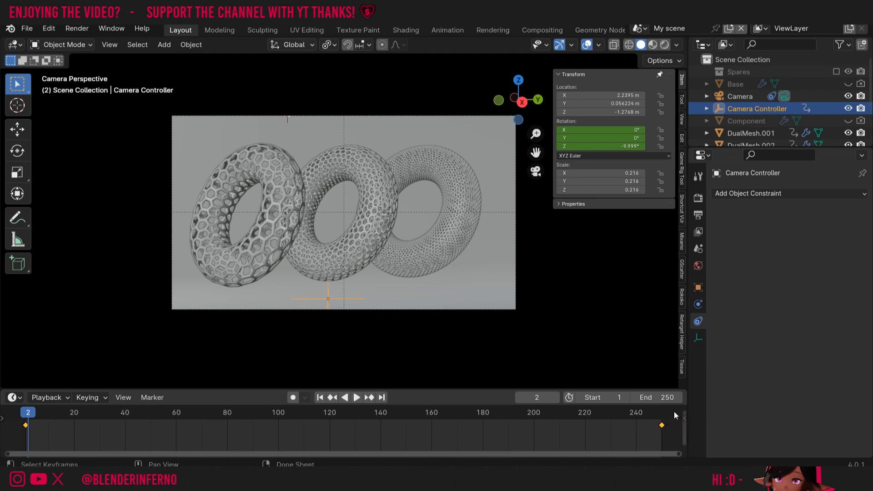
{"action": "left_click", "coordinate": [661, 414]}
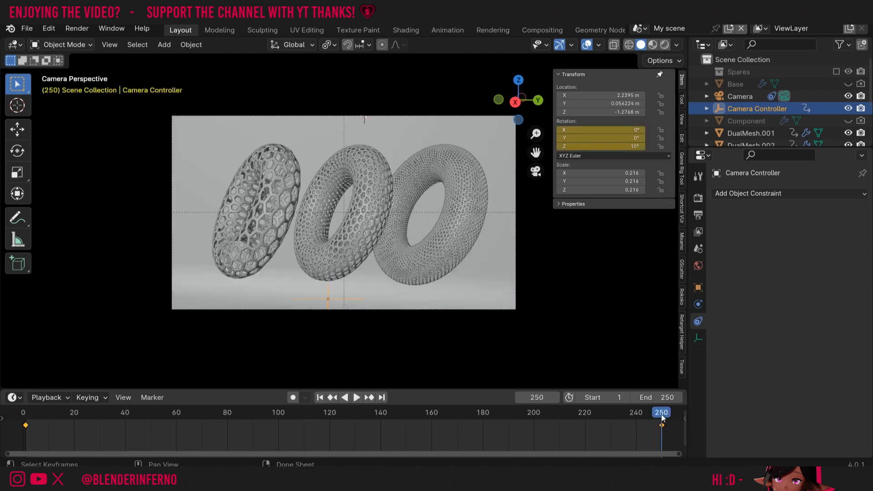
{"action": "key", "text": "shift+Left"}
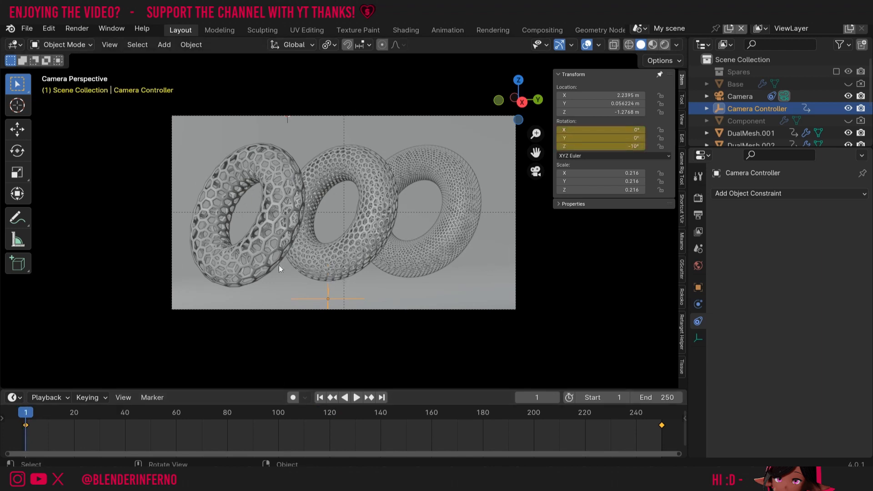
{"action": "left_click", "coordinate": [255, 226]}
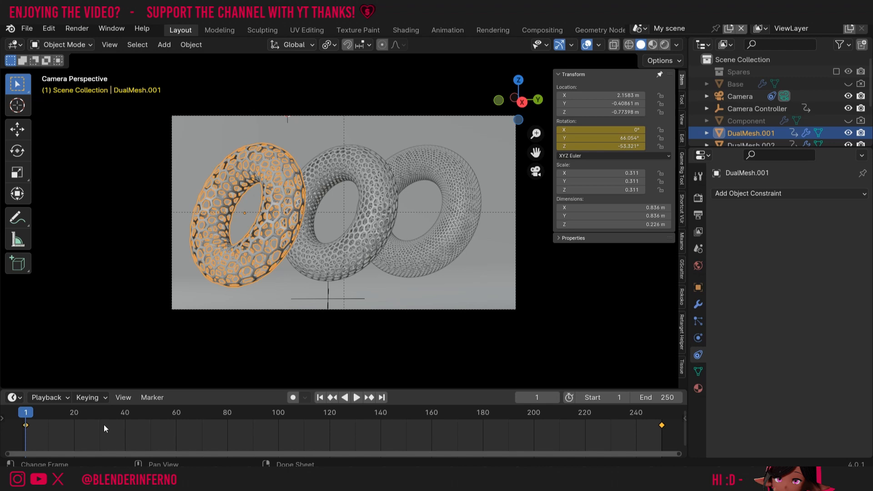
- Make the left torus's rotation keyframes move at constant speed and play back to check
{"action": "right_click", "coordinate": [54, 423]}
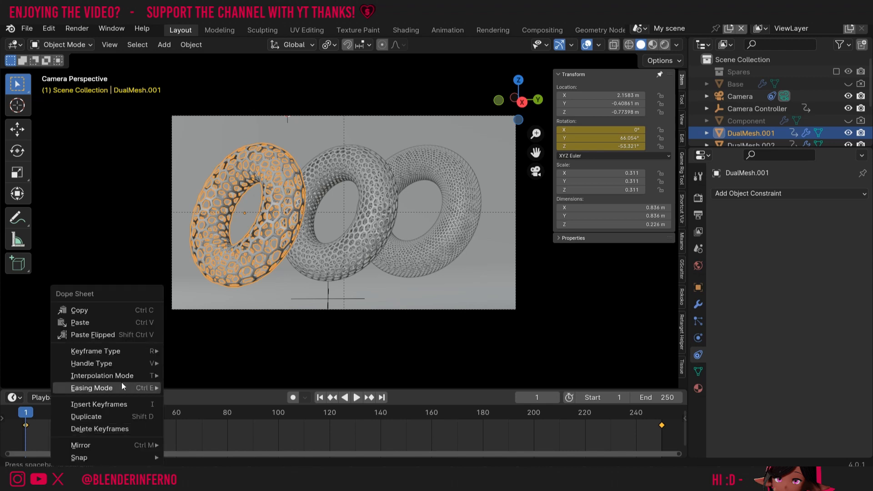
{"action": "mouse_move", "coordinate": [113, 376]}
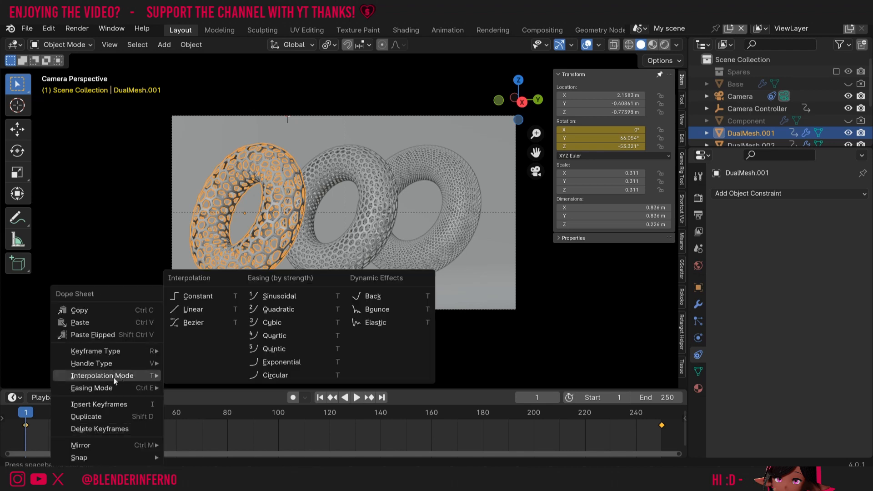
{"action": "left_click", "coordinate": [192, 310]}
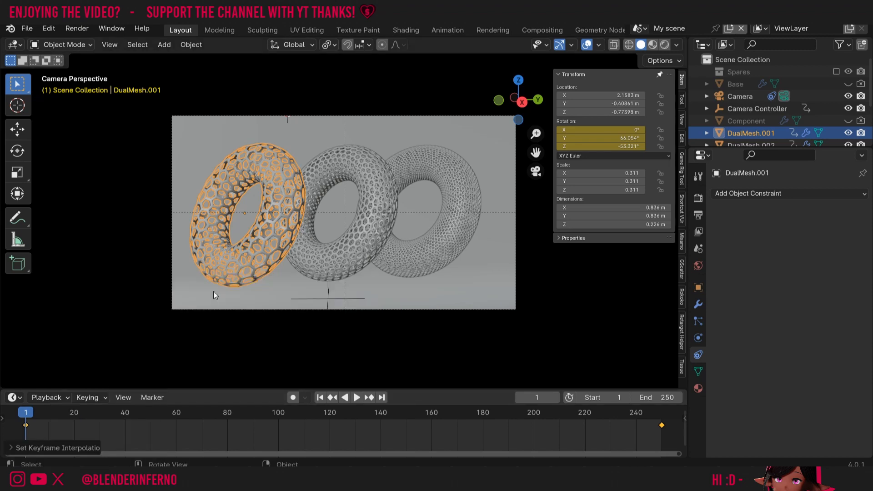
{"action": "key", "text": "space"}
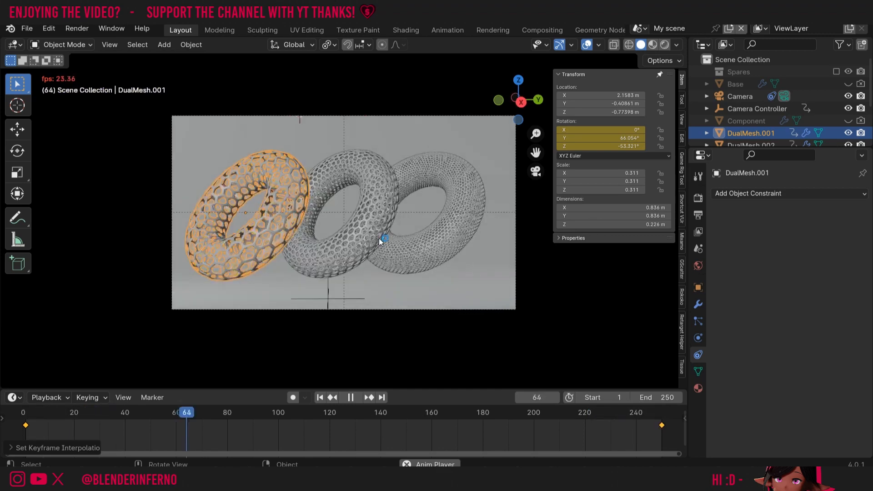
{"action": "key", "text": "space"}
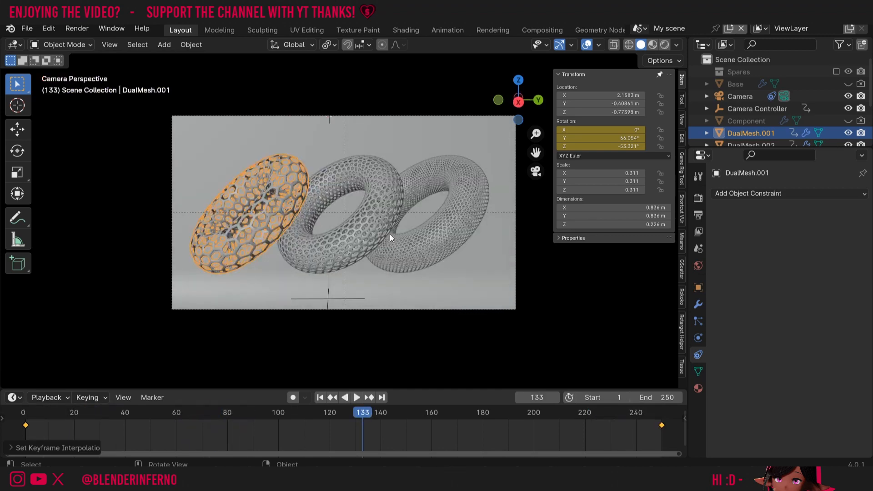
- Give the middle torus constant-speed rotation too, return to frame 1, and show its material settings
{"action": "left_click", "coordinate": [366, 229]}
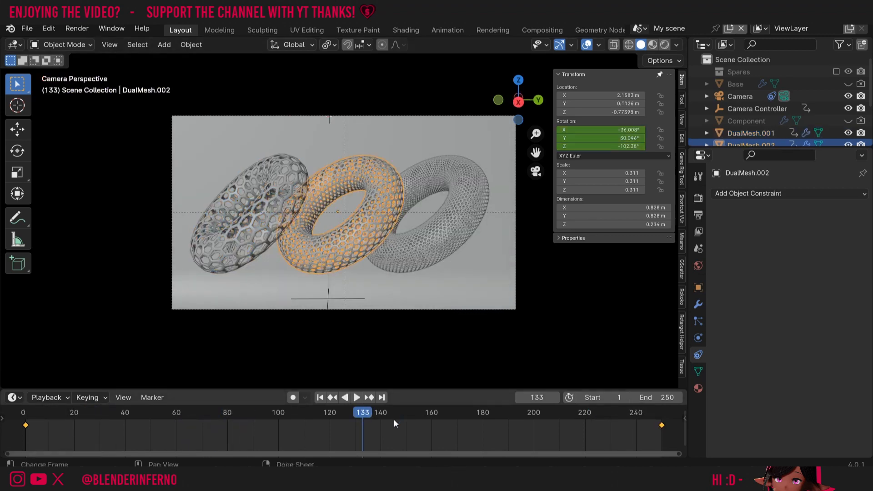
{"action": "right_click", "coordinate": [378, 432]}
{"action": "mouse_move", "coordinate": [353, 375]}
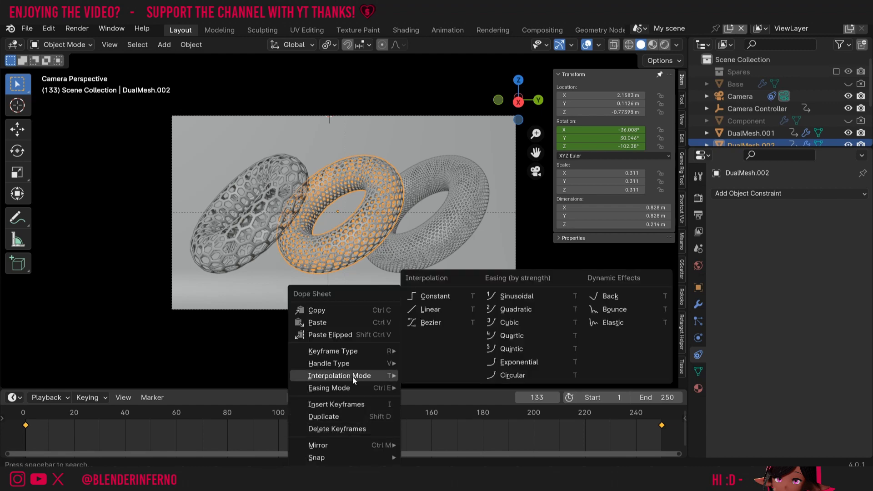
{"action": "left_click", "coordinate": [435, 309]}
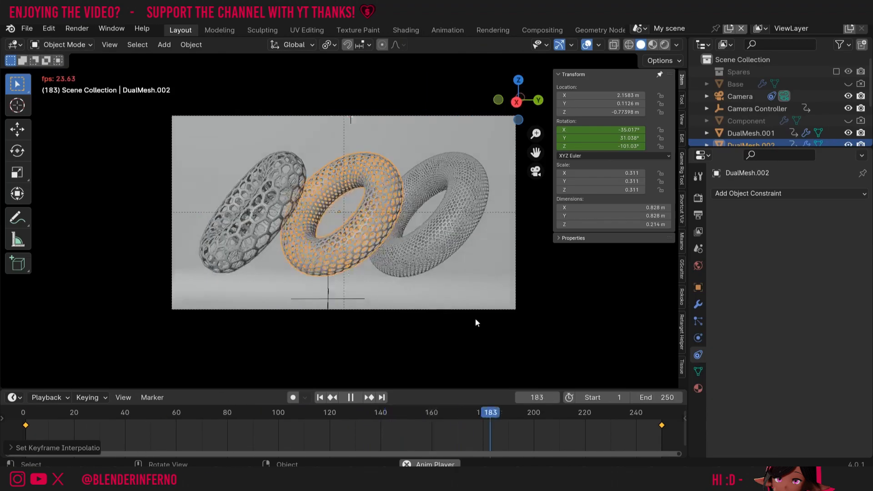
{"action": "key", "text": "Escape"}
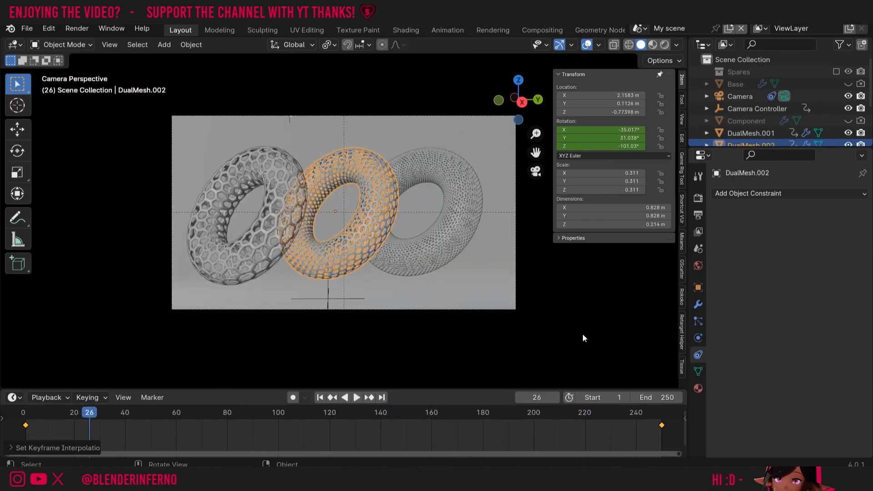
{"action": "key", "text": "shift+Left"}
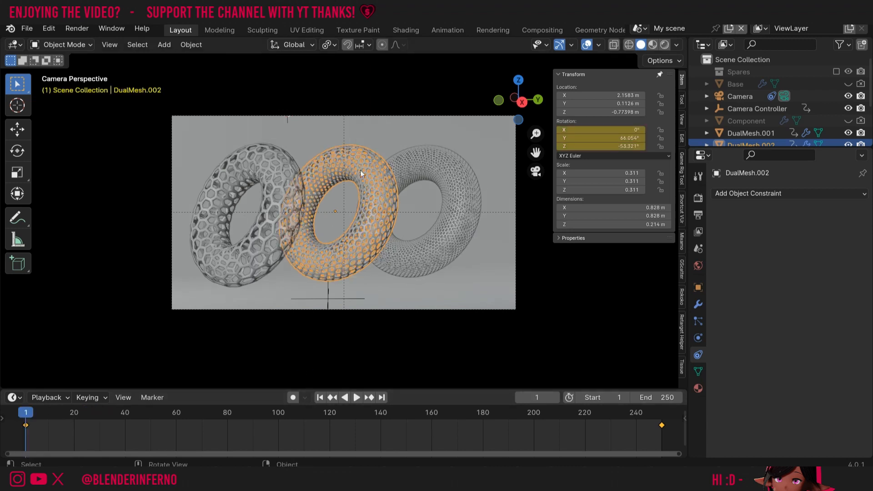
{"action": "left_click", "coordinate": [698, 388]}
- Check the file's existing materials, switch the viewport to Material Preview, and open the File menu
{"action": "left_click", "coordinate": [718, 240]}
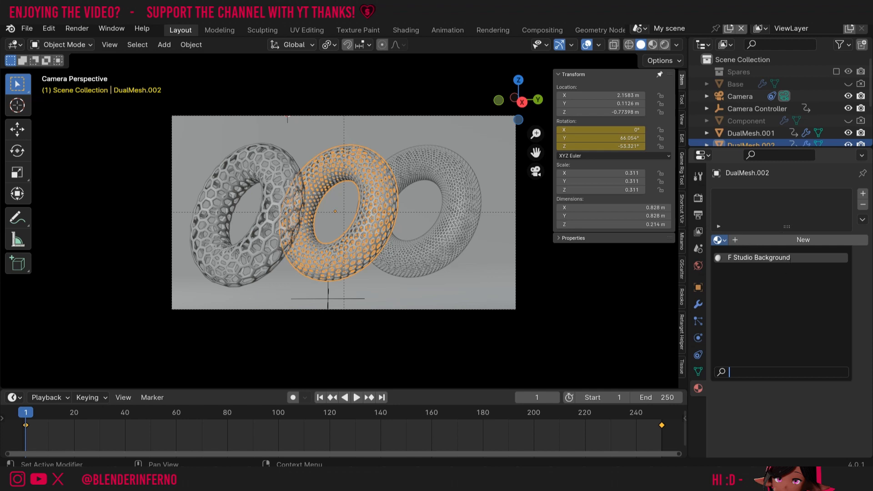
{"action": "left_click", "coordinate": [653, 45]}
{"action": "left_click", "coordinate": [27, 28]}
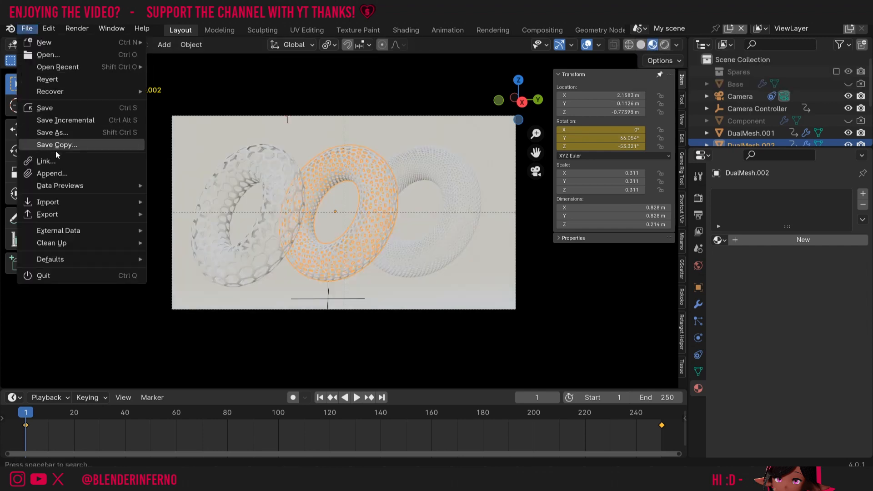
- Append Bronze and Silver from AnimationCourse.blend's Material folder, then select the middle torus
{"action": "left_click", "coordinate": [48, 173]}
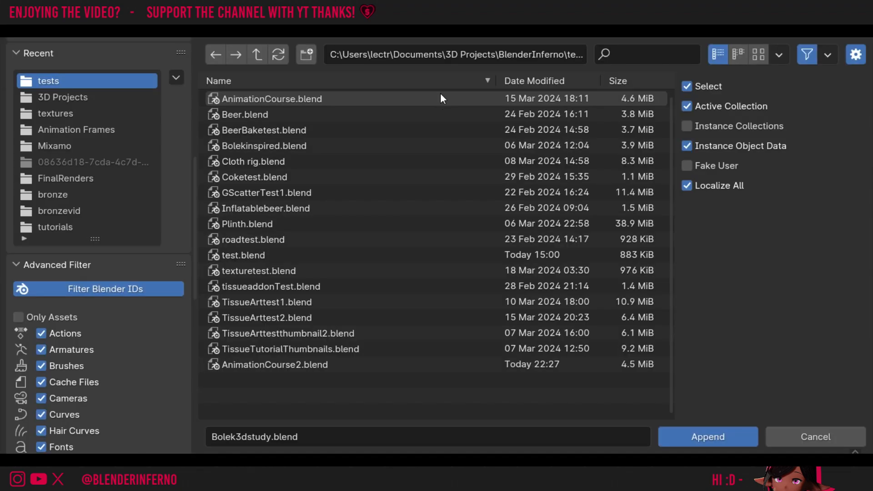
{"action": "double_click", "coordinate": [341, 99]}
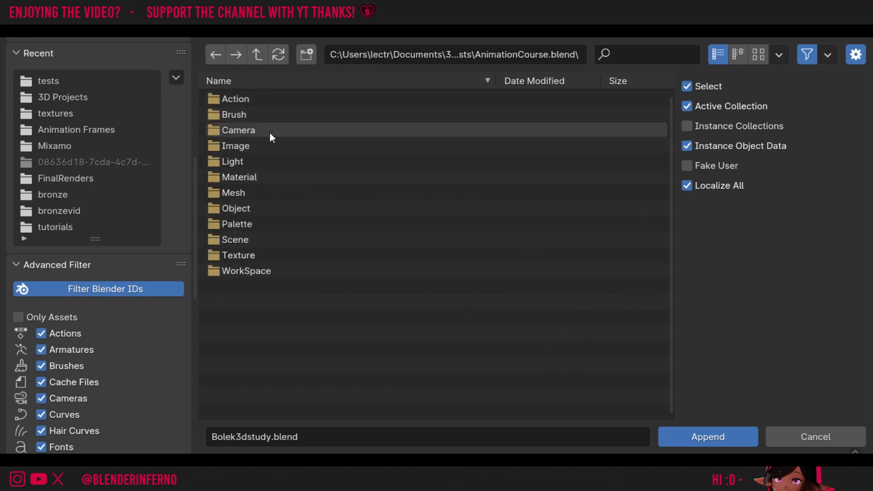
{"action": "double_click", "coordinate": [259, 177]}
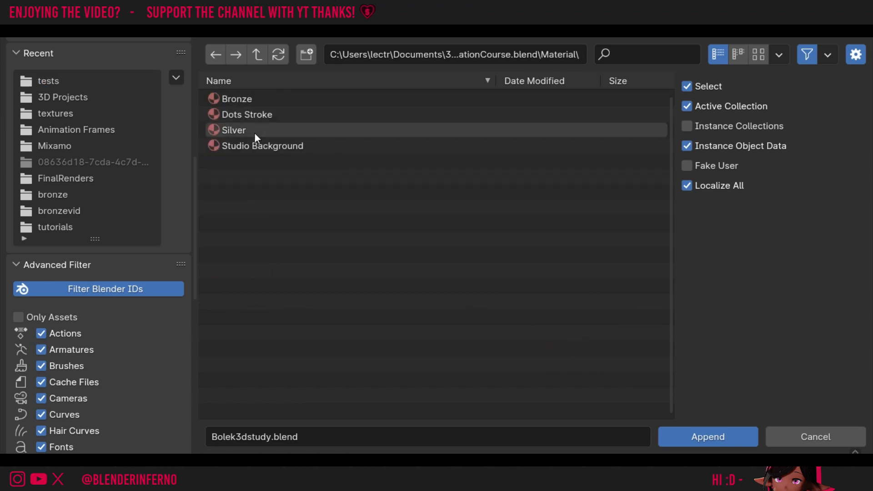
{"action": "left_click", "coordinate": [237, 97]}
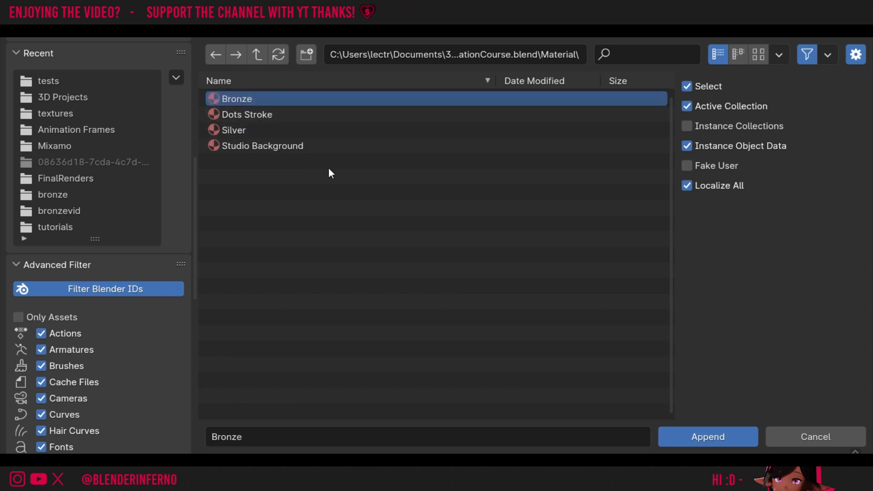
{"action": "left_click", "coordinate": [232, 130], "text": "ctrl"}
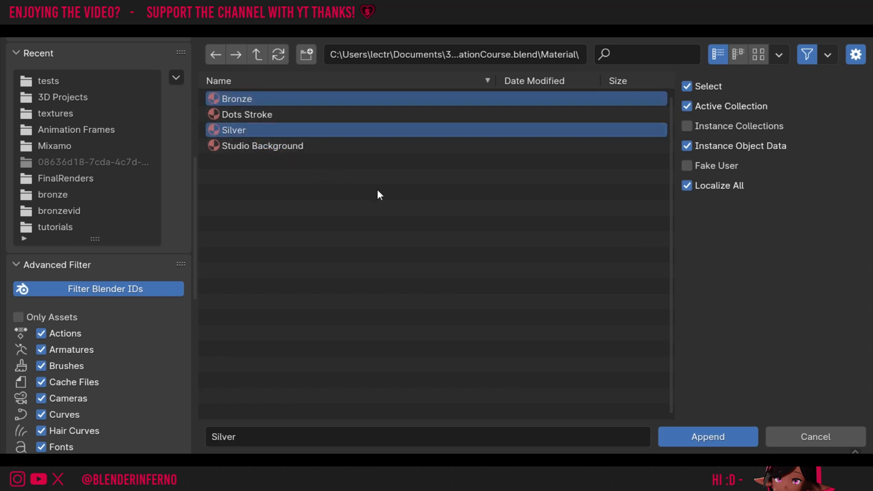
{"action": "left_click", "coordinate": [710, 438]}
{"action": "left_click", "coordinate": [357, 253]}
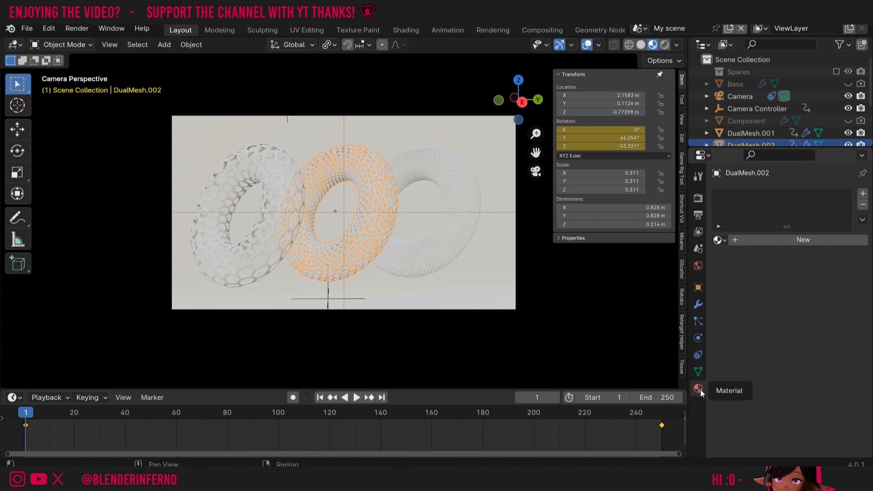
- Assign Bronze to the middle torus and Silver to the right and left tori
{"action": "left_click", "coordinate": [718, 239]}
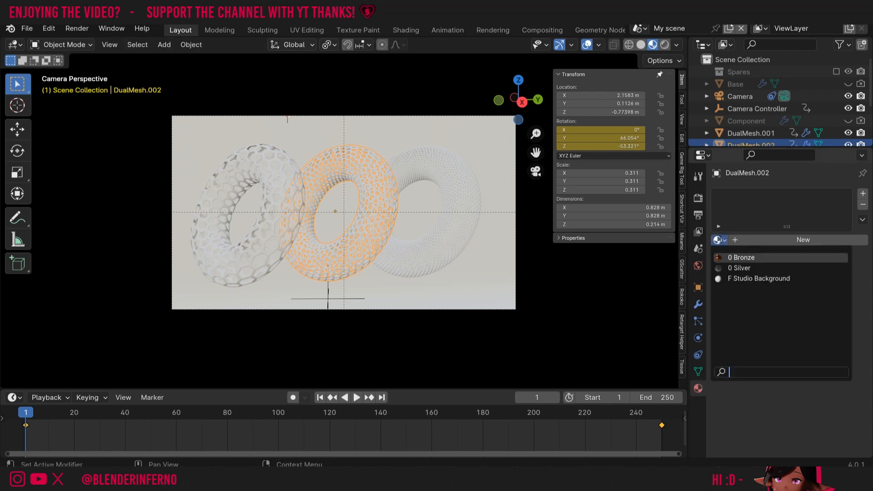
{"action": "left_click", "coordinate": [733, 257]}
{"action": "left_click", "coordinate": [477, 218]}
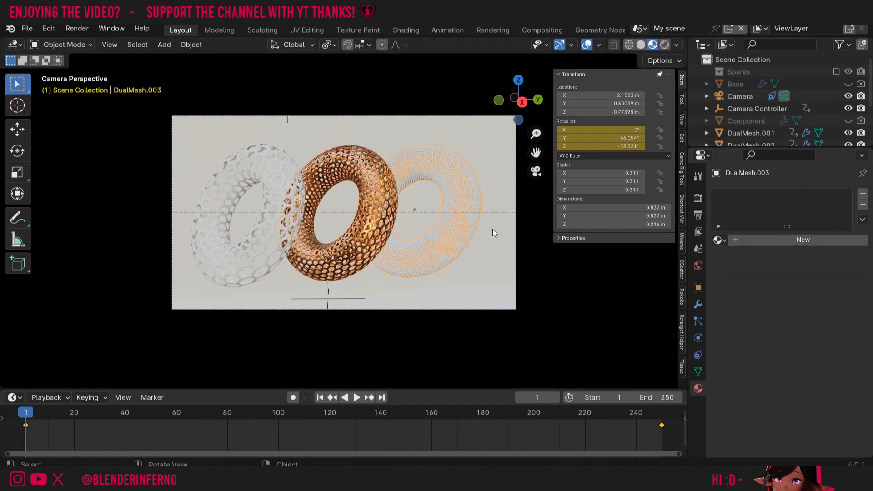
{"action": "left_click", "coordinate": [718, 240]}
{"action": "left_click", "coordinate": [734, 267]}
{"action": "left_click", "coordinate": [218, 228]}
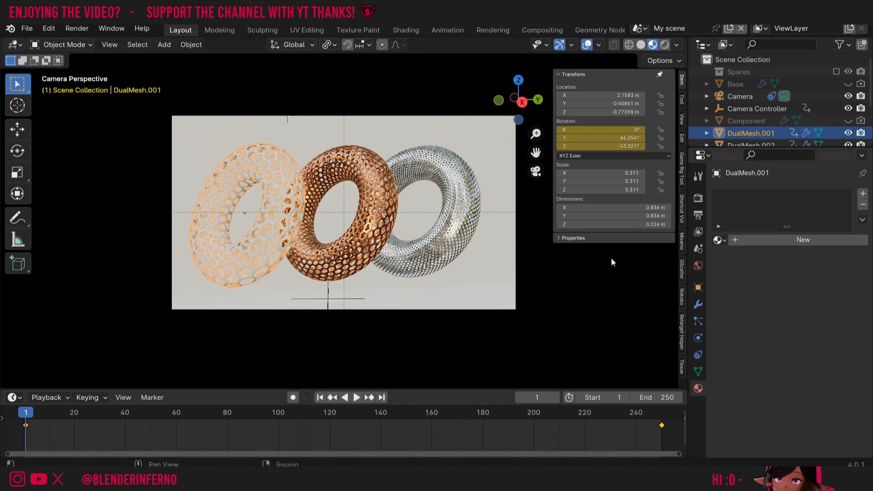
{"action": "left_click", "coordinate": [718, 240]}
{"action": "left_click", "coordinate": [739, 268]}
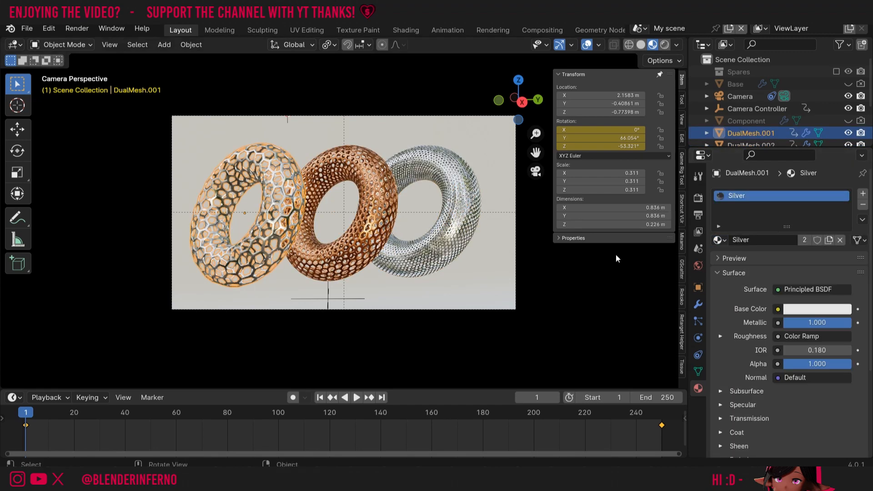
- Save as AnimationCourse2.blend, check a rendered preview, then return to Solid shading outside camera view
{"action": "left_click", "coordinate": [518, 184]}
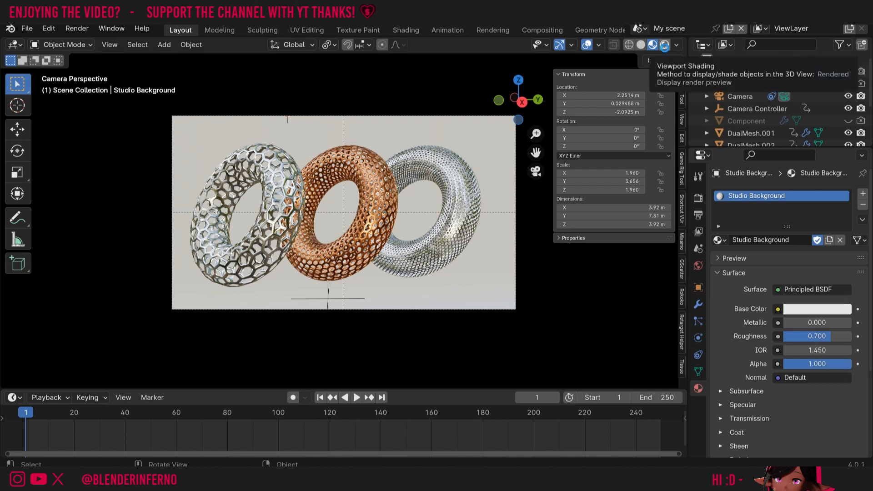
{"action": "key", "text": "ctrl+s"}
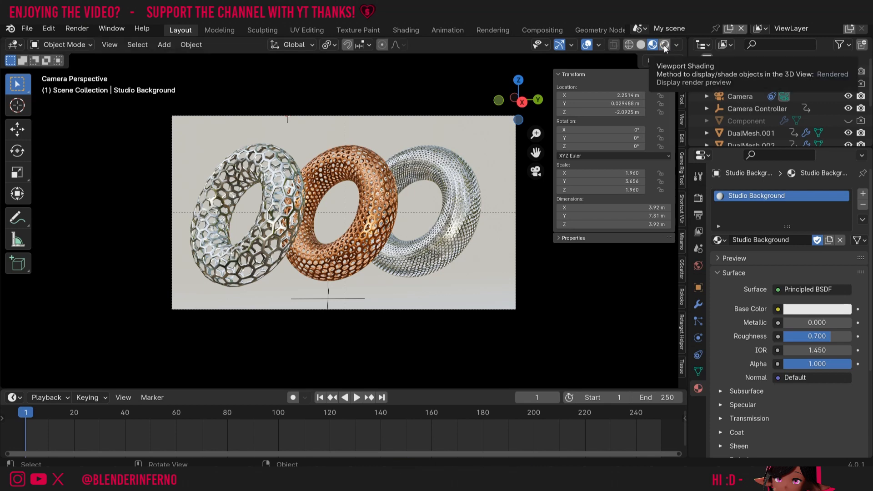
{"action": "left_click", "coordinate": [664, 45]}
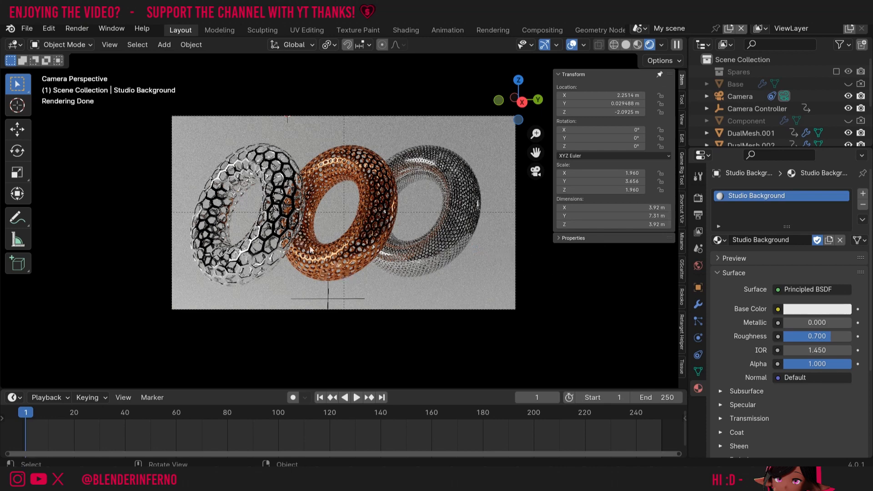
{"action": "left_click", "coordinate": [625, 44]}
{"action": "left_click", "coordinate": [535, 171]}
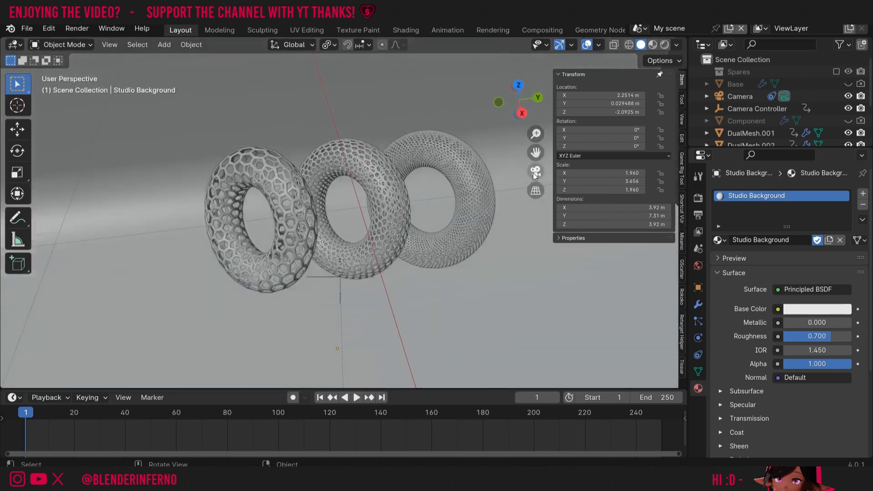
{"action": "scroll", "coordinate": [532, 172], "scroll_direction": "down", "scroll_amount": 5}
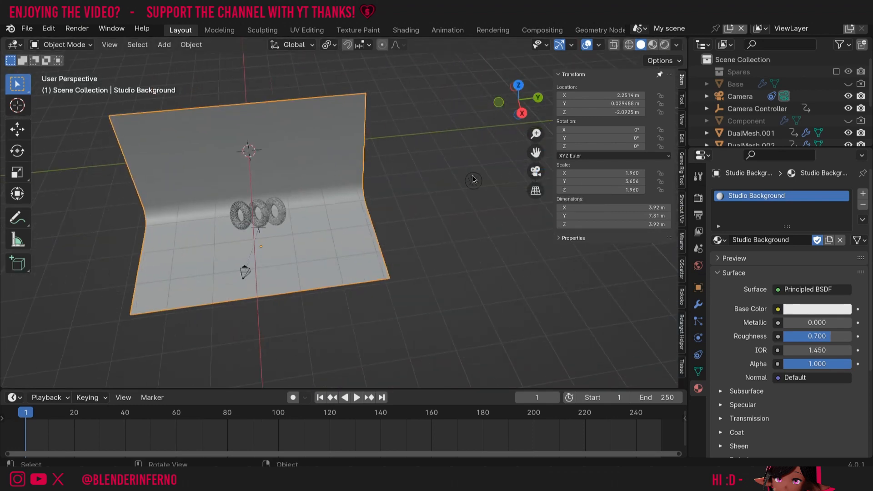
- Duplicate the point light and slide the copy across the horizontal plane toward the tori
{"action": "left_click", "coordinate": [472, 180]}
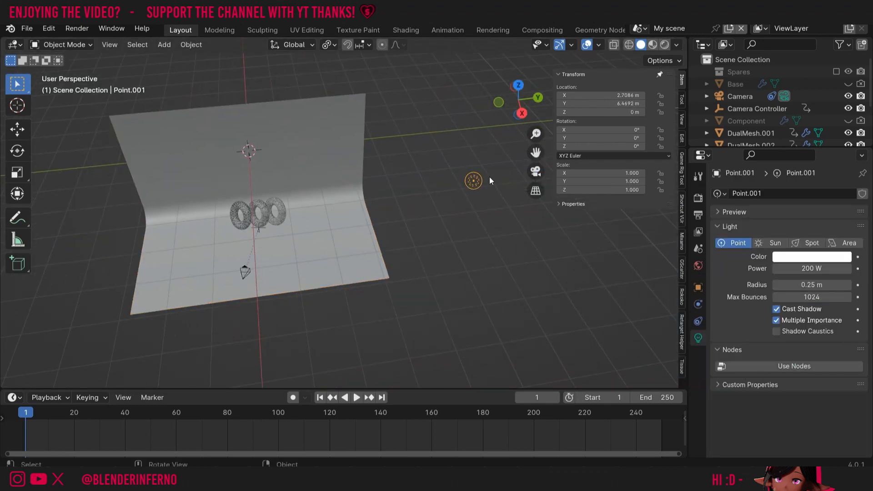
{"action": "key", "text": "shift+d"}
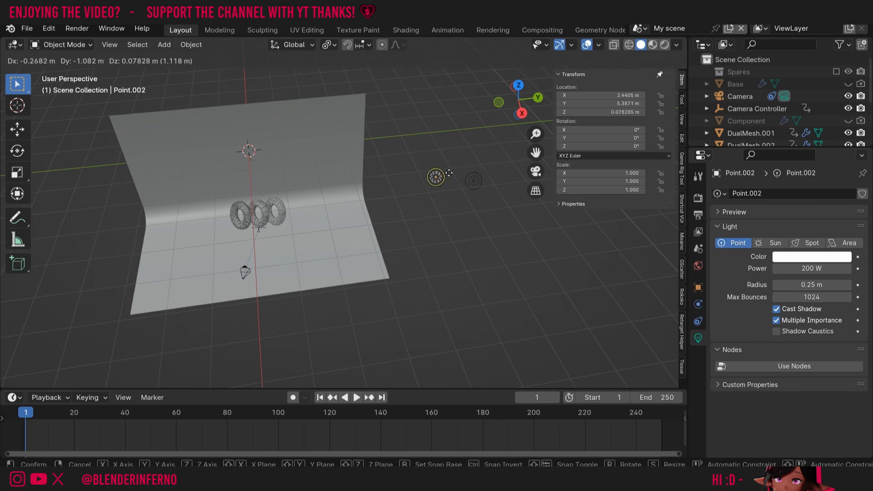
{"action": "right_click", "coordinate": [449, 173]}
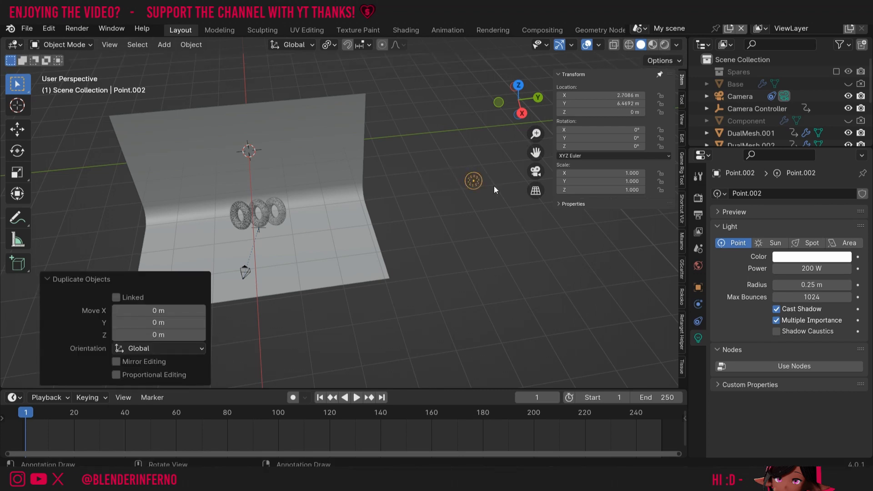
{"action": "key", "text": "g"}
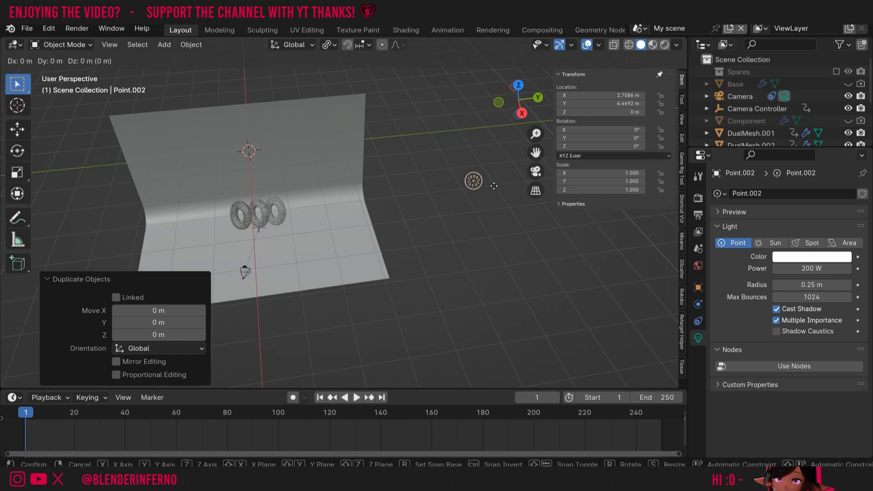
{"action": "key", "text": "shift+z"}
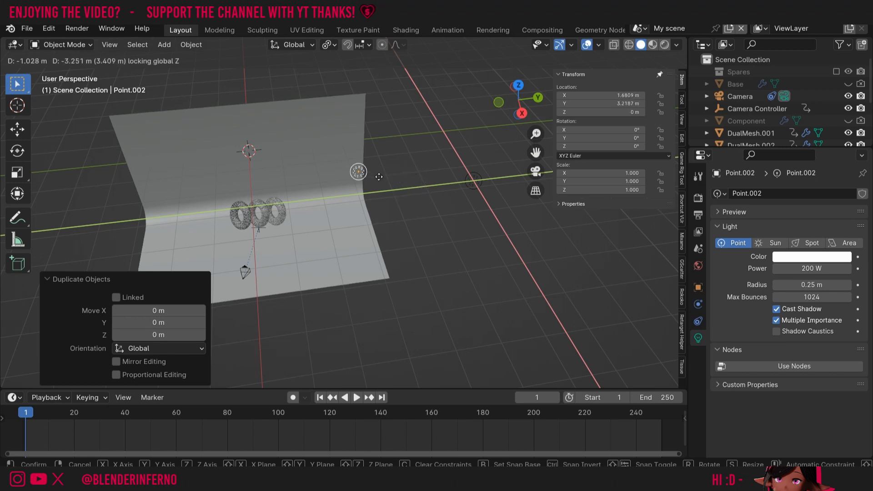
{"action": "left_click", "coordinate": [279, 195]}
- From a low side view, move the new light along X, then return to camera view
{"action": "left_click_drag", "start_coordinate": [518, 101], "coordinate": [415, 69]}
{"action": "key", "text": "g"}
{"action": "key", "text": "y"}
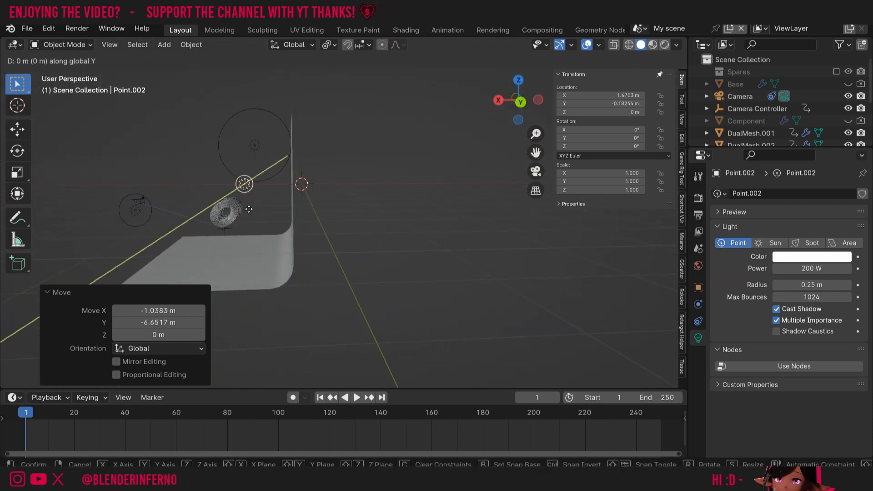
{"action": "key", "text": "x"}
{"action": "left_click", "coordinate": [277, 216]}
{"action": "key", "text": "KP_0"}
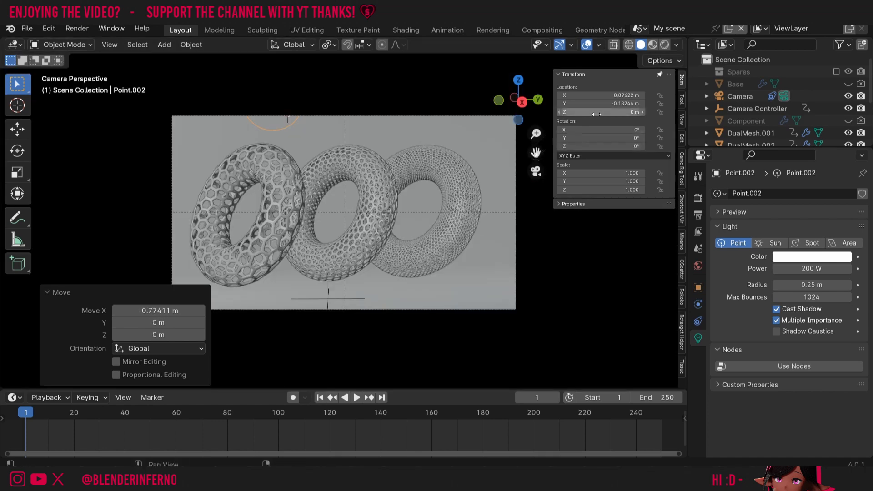
- Preview the lighting rendered and set the Filmic Color Management Look to Medium High Contrast
{"action": "left_click", "coordinate": [664, 45]}
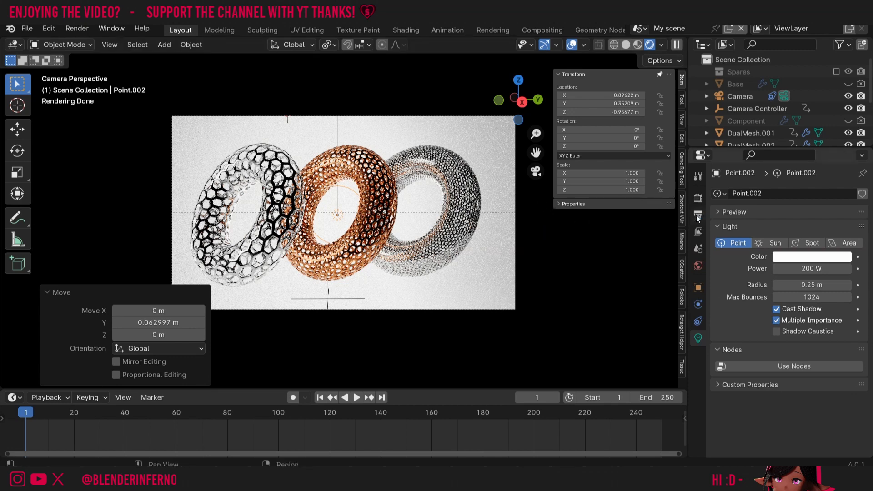
{"action": "left_click", "coordinate": [699, 199]}
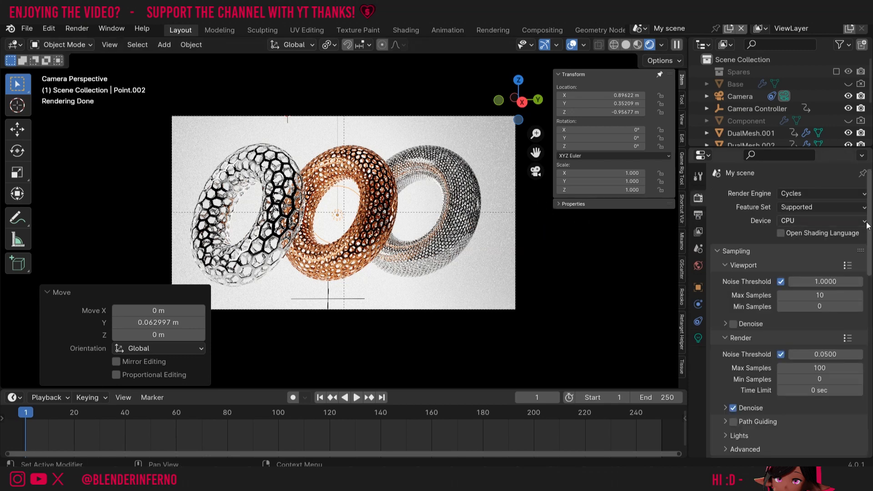
{"action": "scroll", "coordinate": [804, 380], "scroll_direction": "down", "scroll_amount": 15}
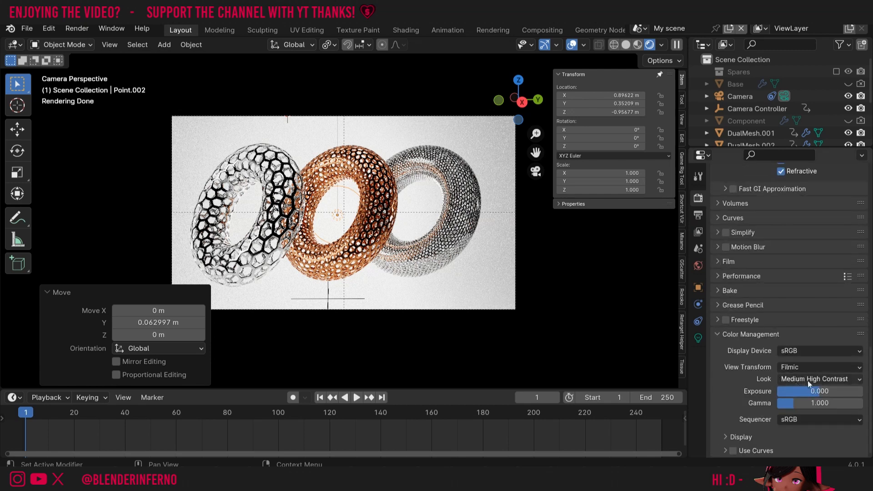
{"action": "left_click", "coordinate": [806, 379]}
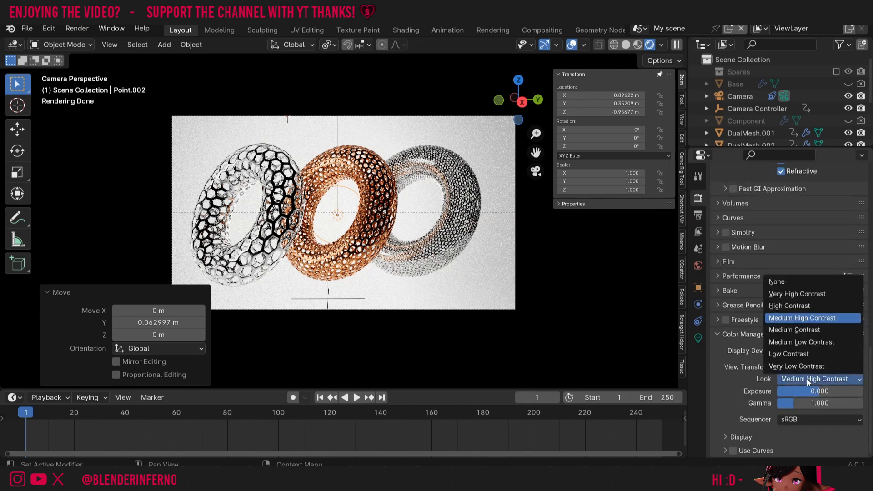
{"action": "left_click", "coordinate": [799, 329]}
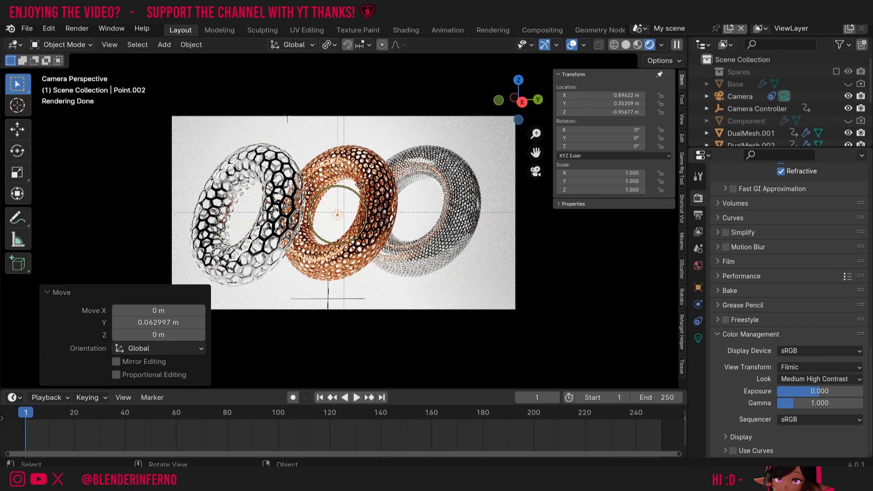
- Set the Point.002 light's power to 100 W
{"action": "left_click", "coordinate": [698, 337]}
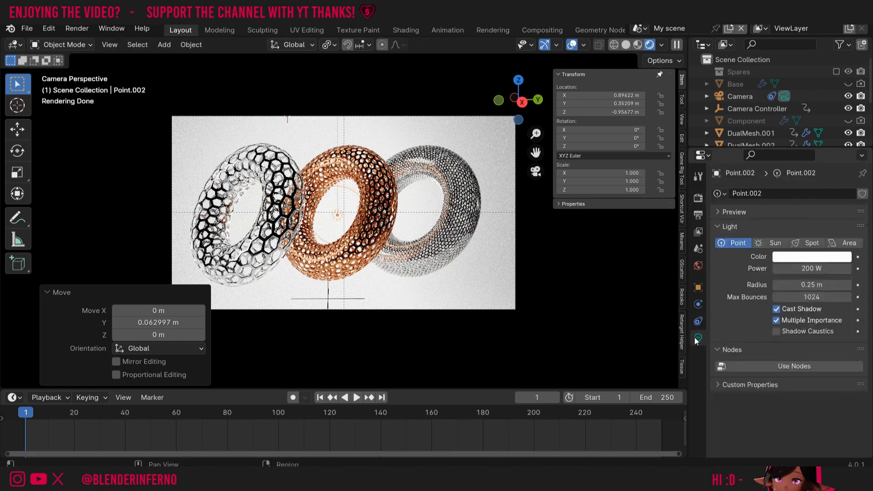
{"action": "left_click", "coordinate": [805, 269]}
{"action": "type", "text": "1"}
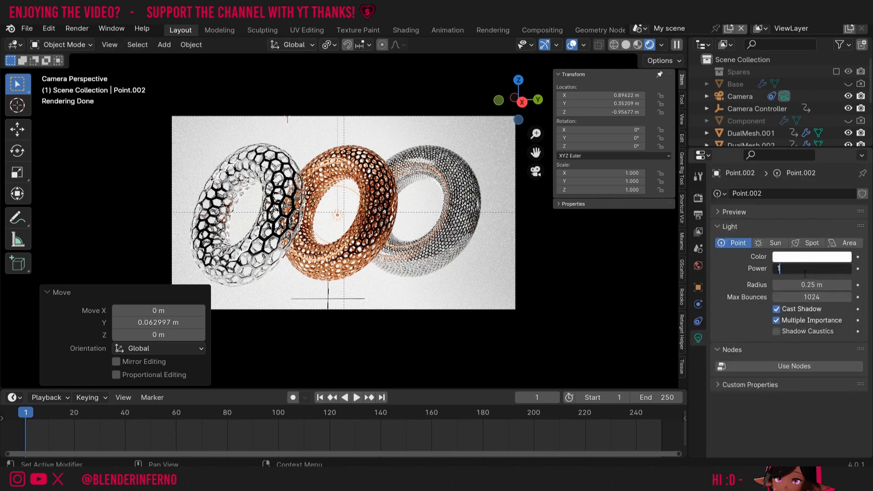
{"action": "type", "text": "00"}
{"action": "key", "text": "Return"}
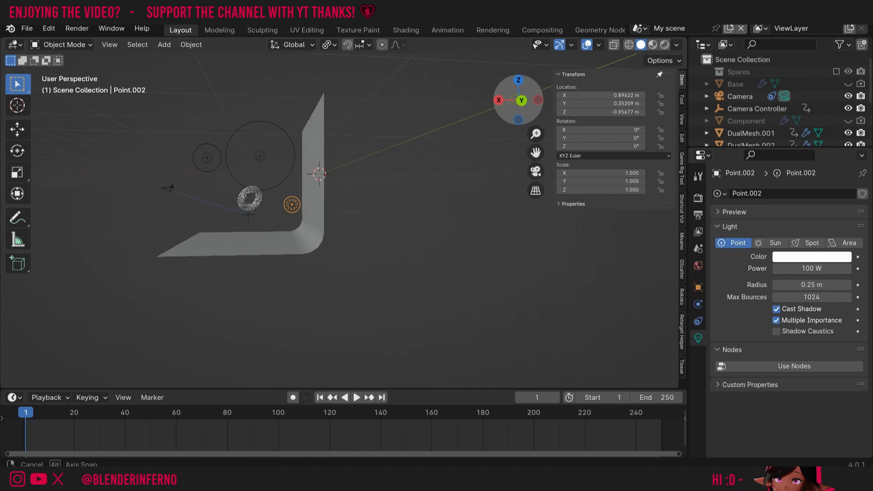
- Move the light along X, shift the studio backdrop -0.72549 m along X, then reselect the light in camera view
{"action": "middle_click_drag", "start_coordinate": [345, 219], "coordinate": [356, 221]}
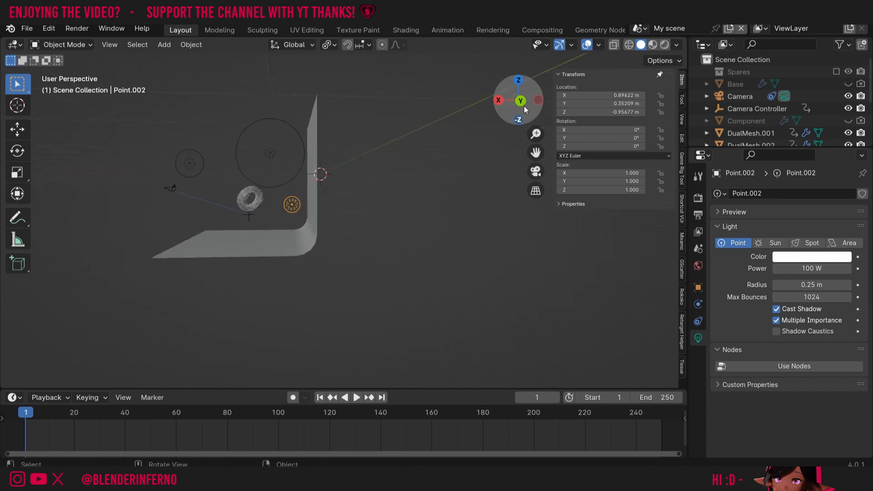
{"action": "key", "text": "g"}
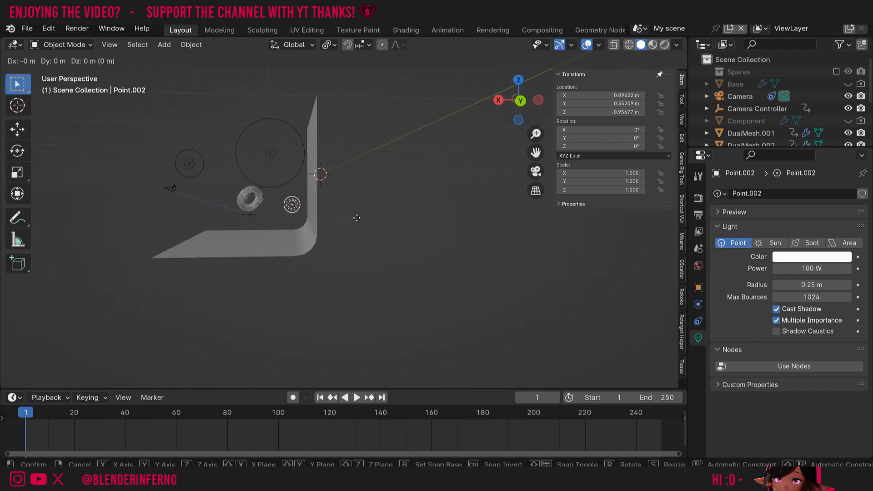
{"action": "key", "text": "x"}
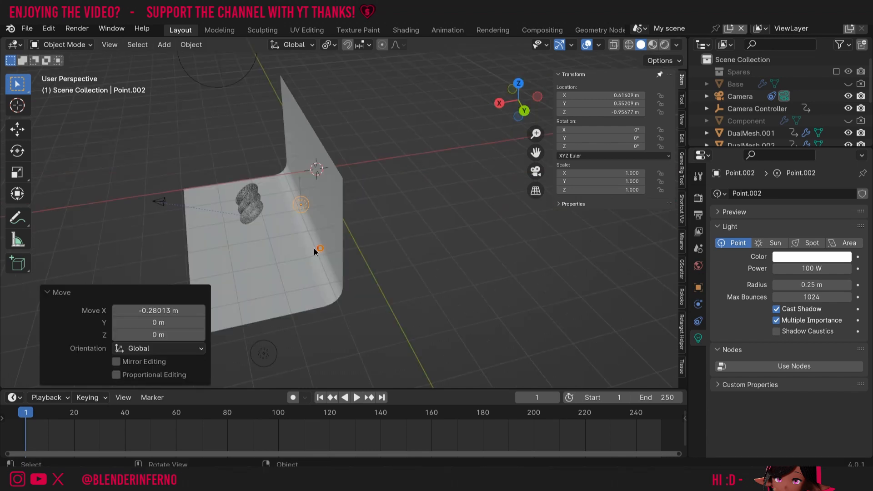
{"action": "left_click", "coordinate": [288, 258]}
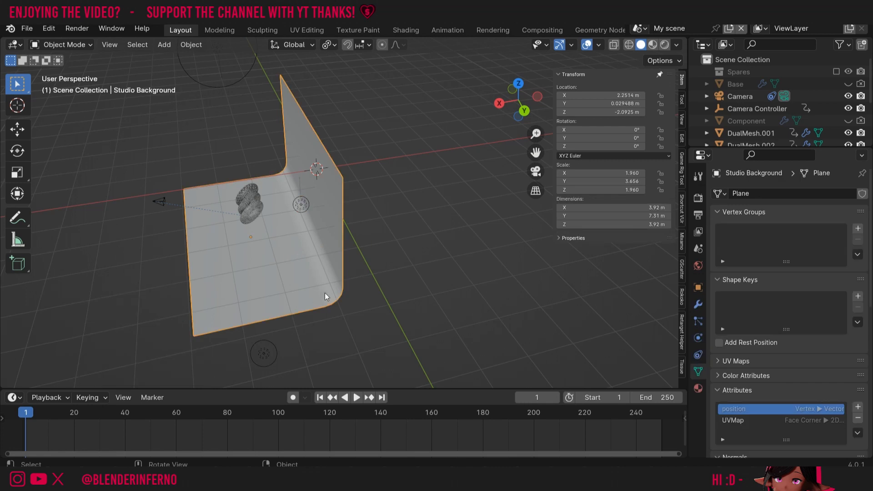
{"action": "key", "text": "g"}
{"action": "key", "text": "x"}
{"action": "left_click", "coordinate": [512, 177]}
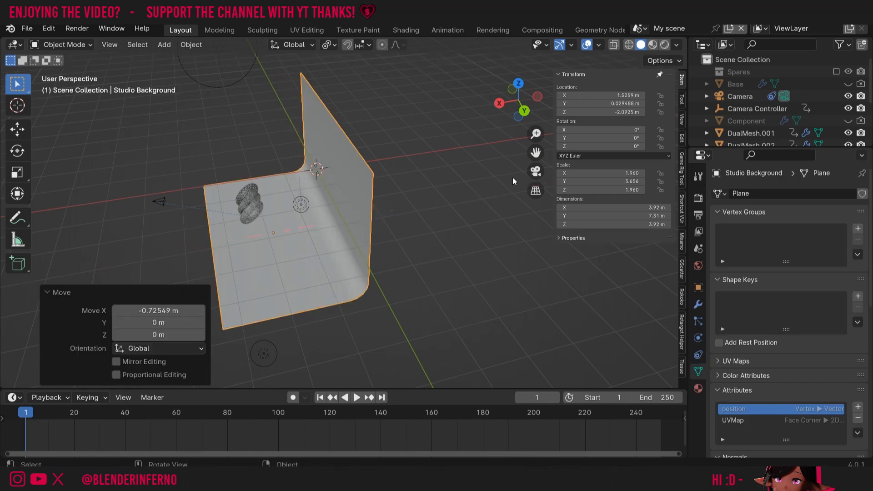
{"action": "left_click", "coordinate": [536, 175]}
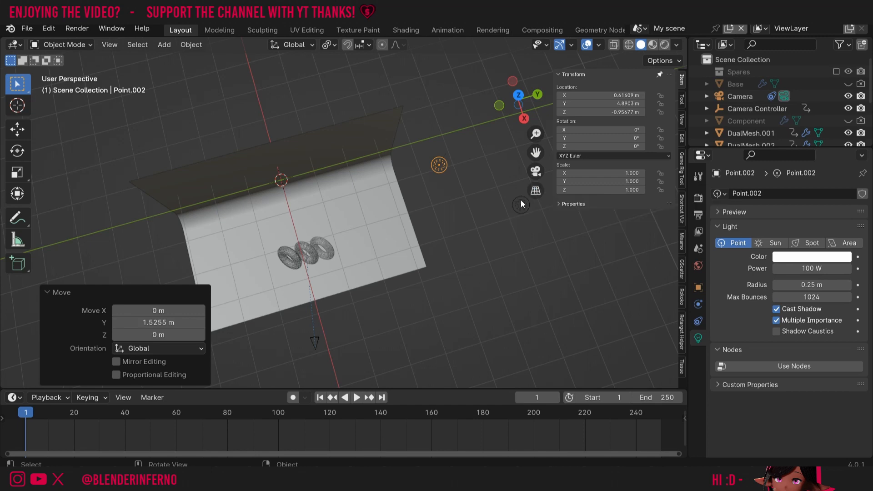
{"action": "key", "text": "KP_0"}
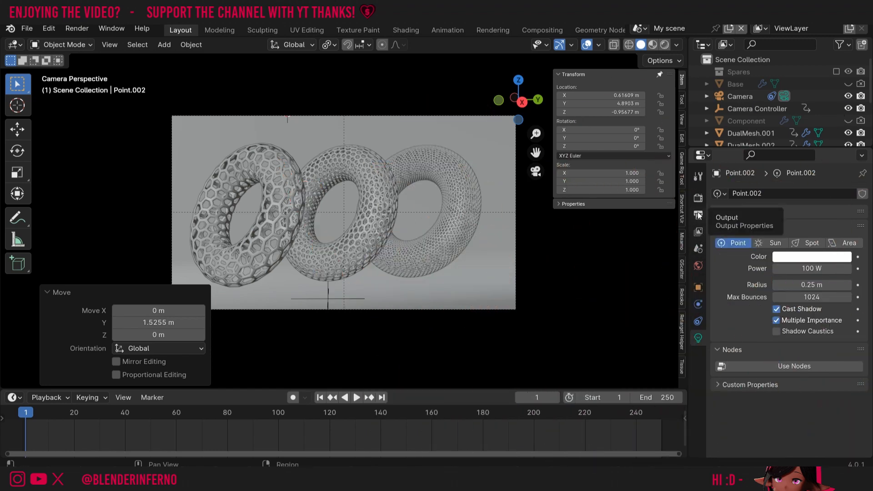
- Point the render output to a new 'Hexagon Animation Frames' folder in the tutorial folder for PNG frames
{"action": "left_click", "coordinate": [699, 216]}
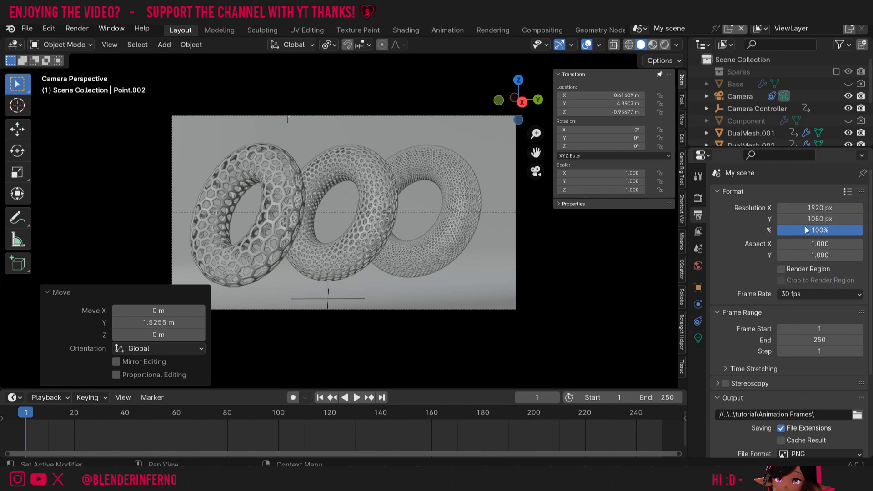
{"action": "scroll", "coordinate": [870, 236], "scroll_direction": "down", "scroll_amount": 2}
{"action": "left_click_drag", "start_coordinate": [870, 236], "coordinate": [870, 302]}
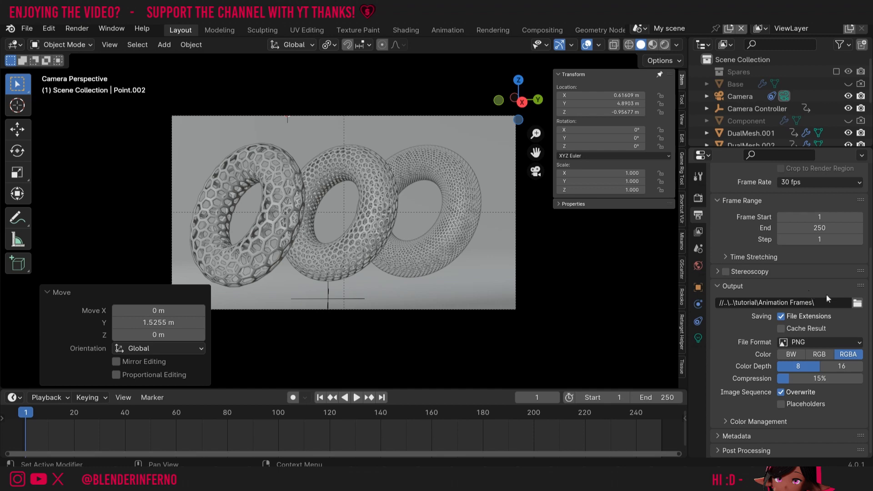
{"action": "left_click", "coordinate": [857, 304]}
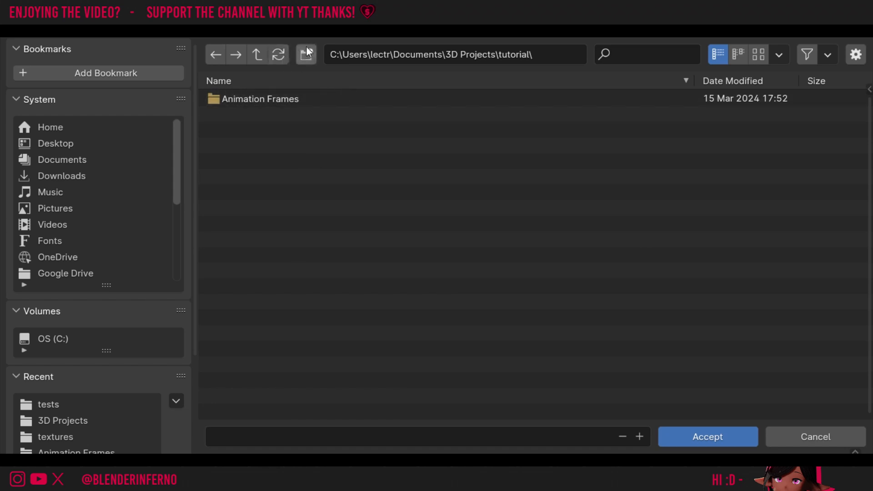
{"action": "left_click", "coordinate": [307, 54]}
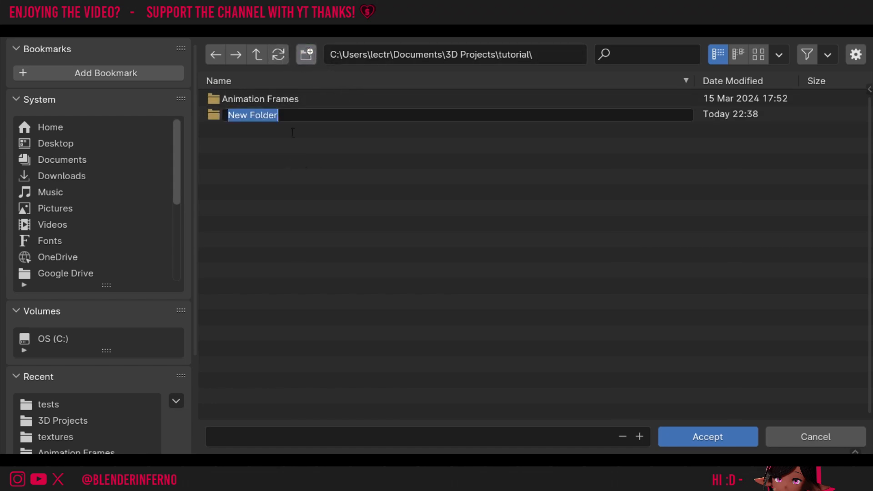
{"action": "type", "text": "Hexagon Animation Frames"}
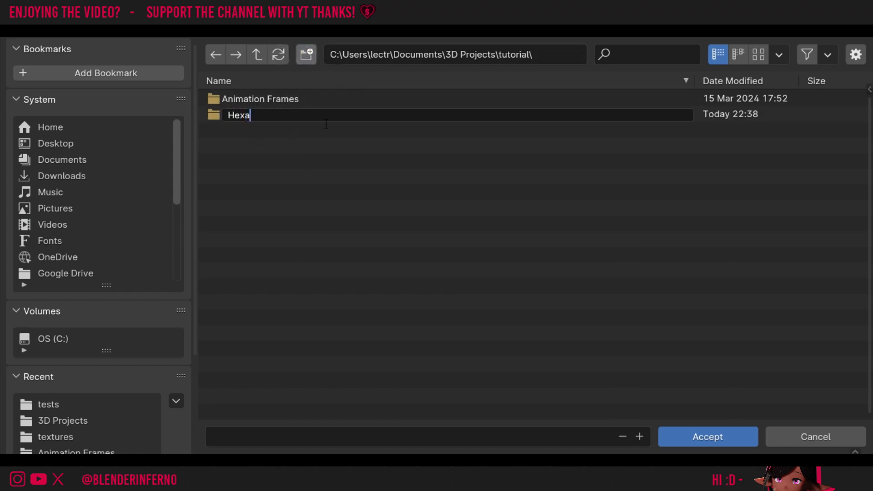
{"action": "key", "text": "Return"}
{"action": "double_click", "coordinate": [357, 116]}
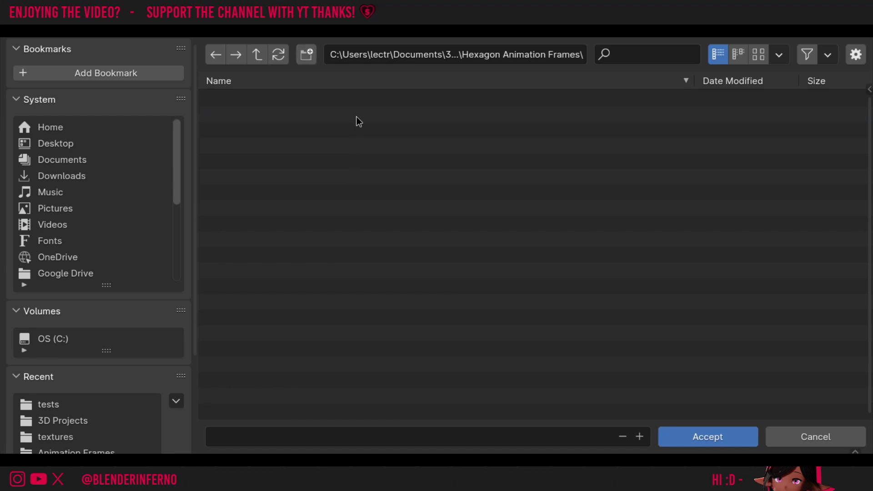
{"action": "key", "text": "Return"}
{"action": "scroll", "coordinate": [773, 272], "scroll_direction": "up", "scroll_amount": 6}
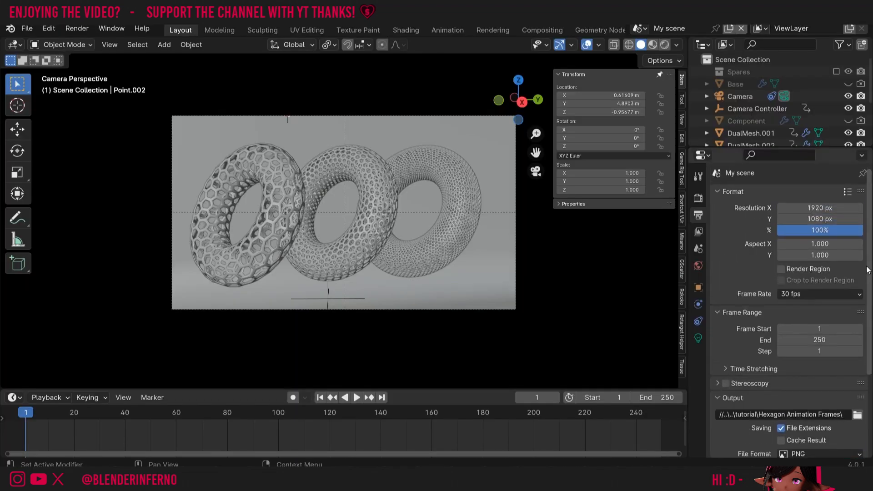
- Check Cycles sampling (100 samples, 0.05 noise threshold, denoising on) and keep the device on CPU
{"action": "left_click", "coordinate": [698, 198]}
{"action": "scroll", "coordinate": [786, 273], "scroll_direction": "down", "scroll_amount": 3}
{"action": "scroll", "coordinate": [871, 253], "scroll_direction": "down", "scroll_amount": 1}
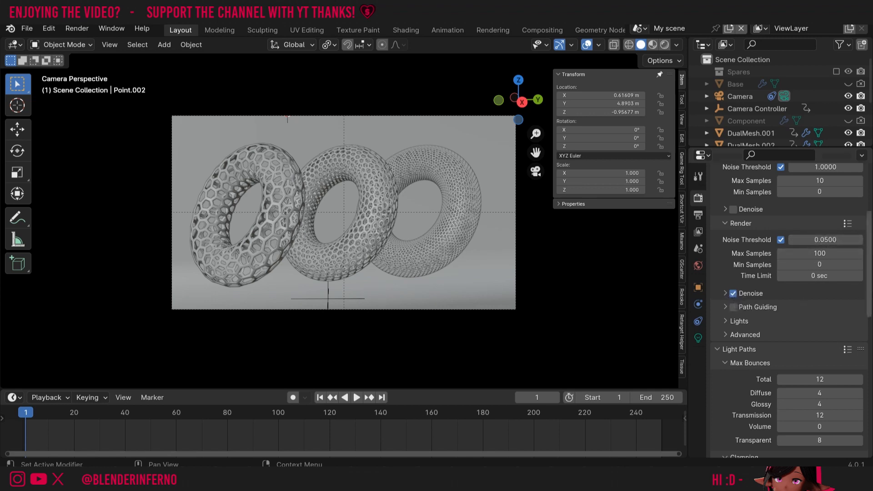
{"action": "scroll", "coordinate": [733, 294], "scroll_direction": "up", "scroll_amount": 5}
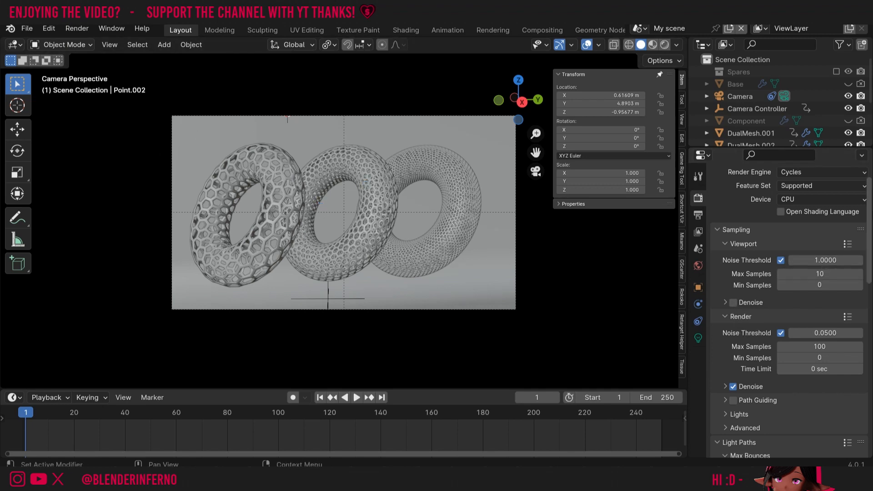
{"action": "left_click", "coordinate": [808, 196]}
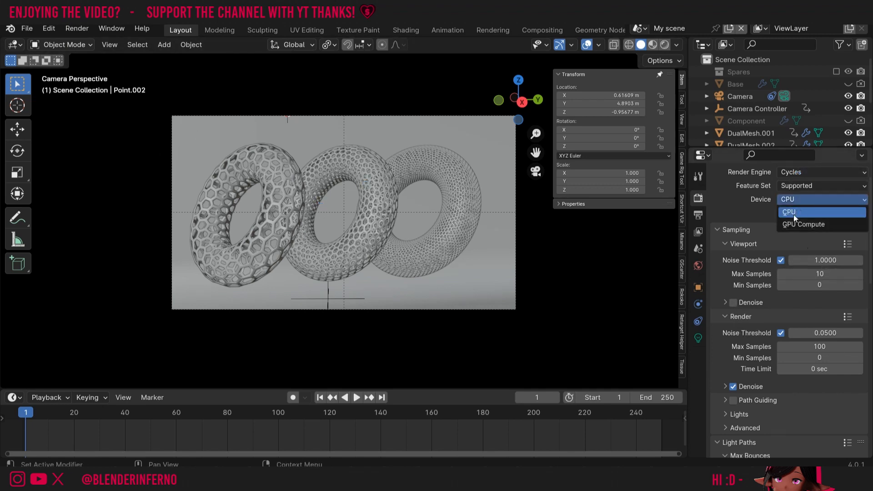
{"action": "left_click", "coordinate": [791, 210]}
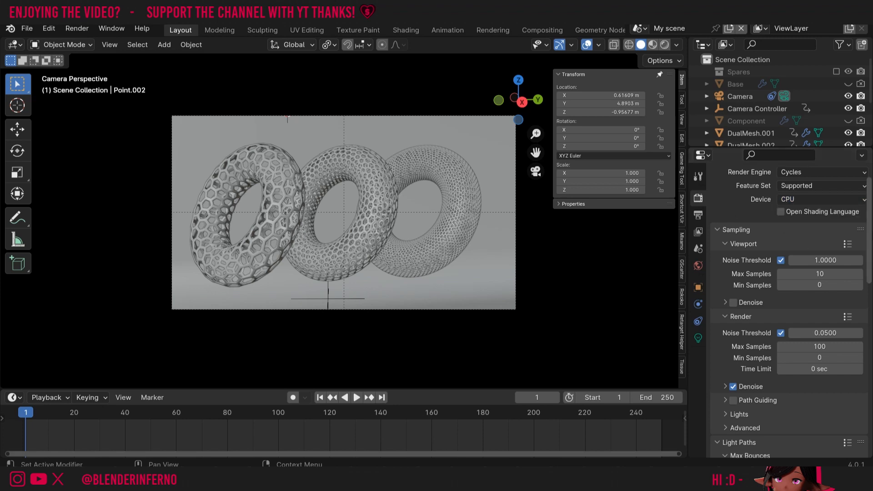
{"action": "left_click_drag", "start_coordinate": [870, 218], "coordinate": [871, 344]}
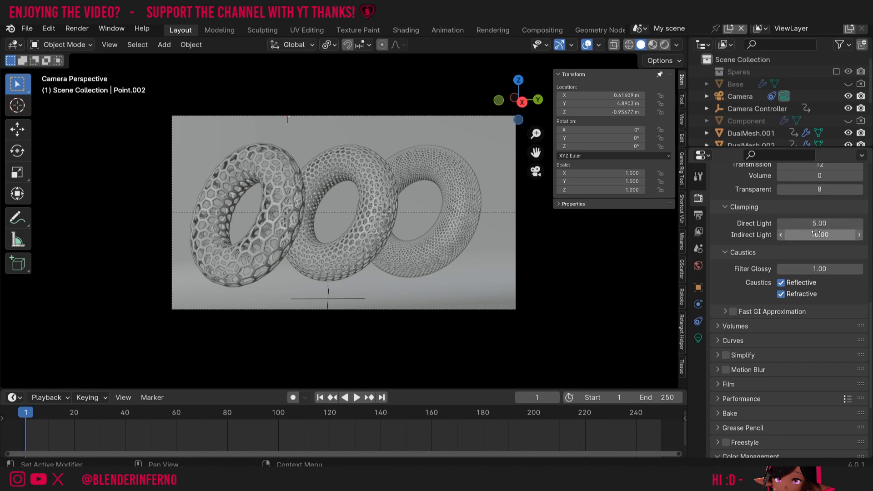
{"action": "scroll", "coordinate": [840, 228], "scroll_direction": "up", "scroll_amount": 15}
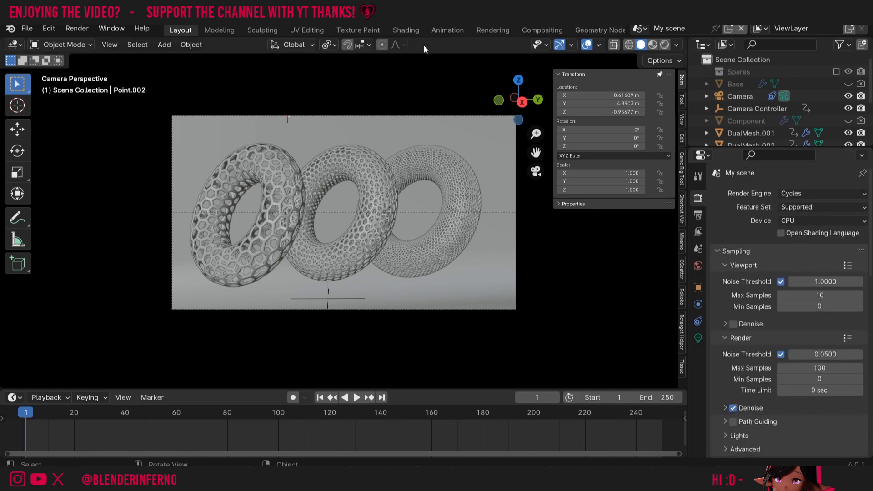
- Open the Render menu to reach Render Animation for the configured Cycles scene
{"action": "left_click", "coordinate": [77, 29]}
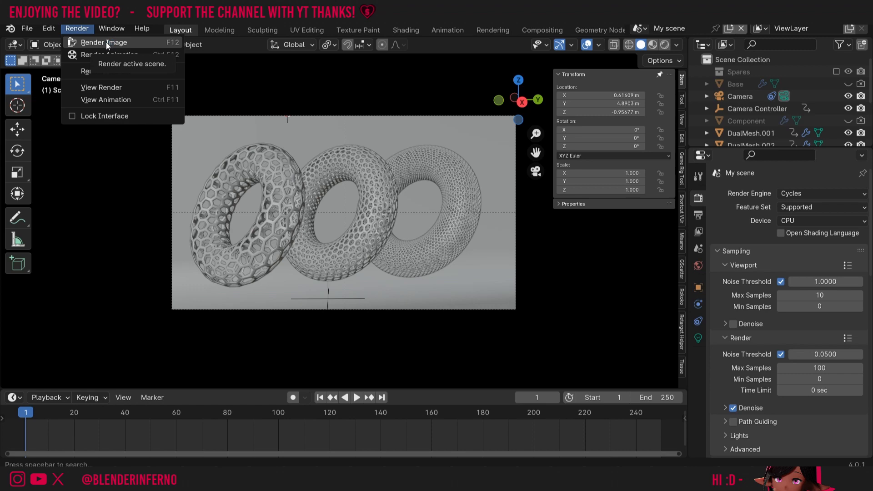
{"action": "left_click", "coordinate": [77, 29]}
{"action": "left_click", "coordinate": [78, 30]}
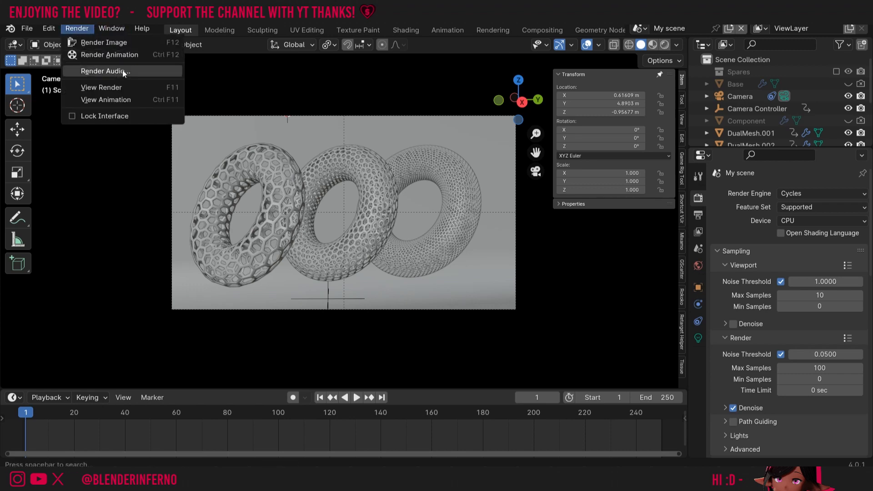